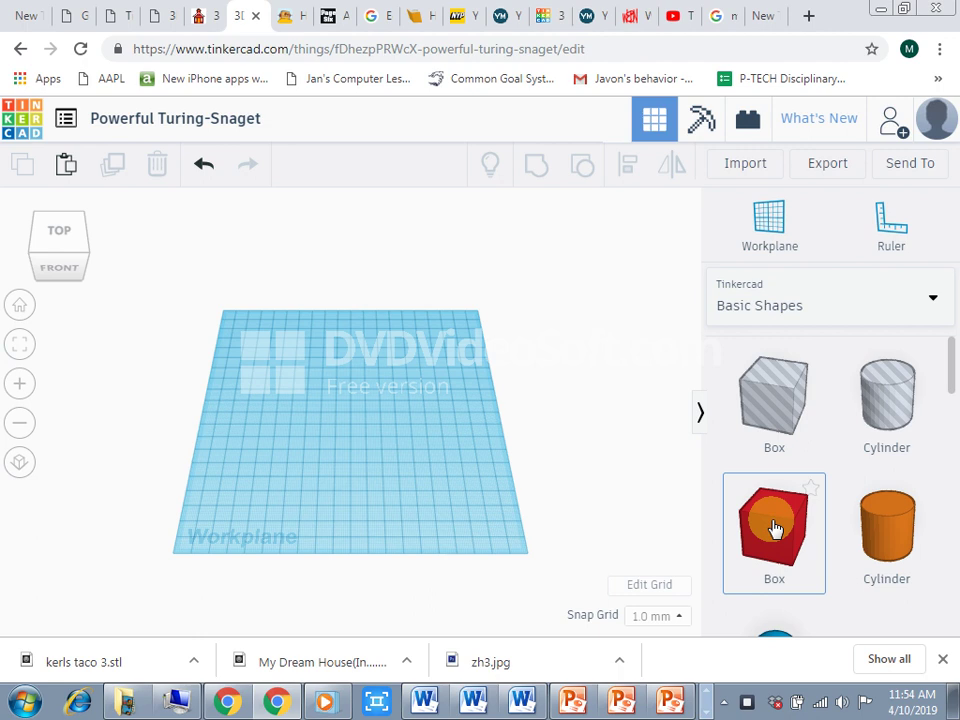
Drag a red box onto the workplane and set its width to 100 mm.
{"action": "left_click_drag", "start_coordinate": [783, 540], "coordinate": [436, 449]}
{"action": "left_click", "coordinate": [350, 530]}
{"action": "key", "text": "BackSpace"}
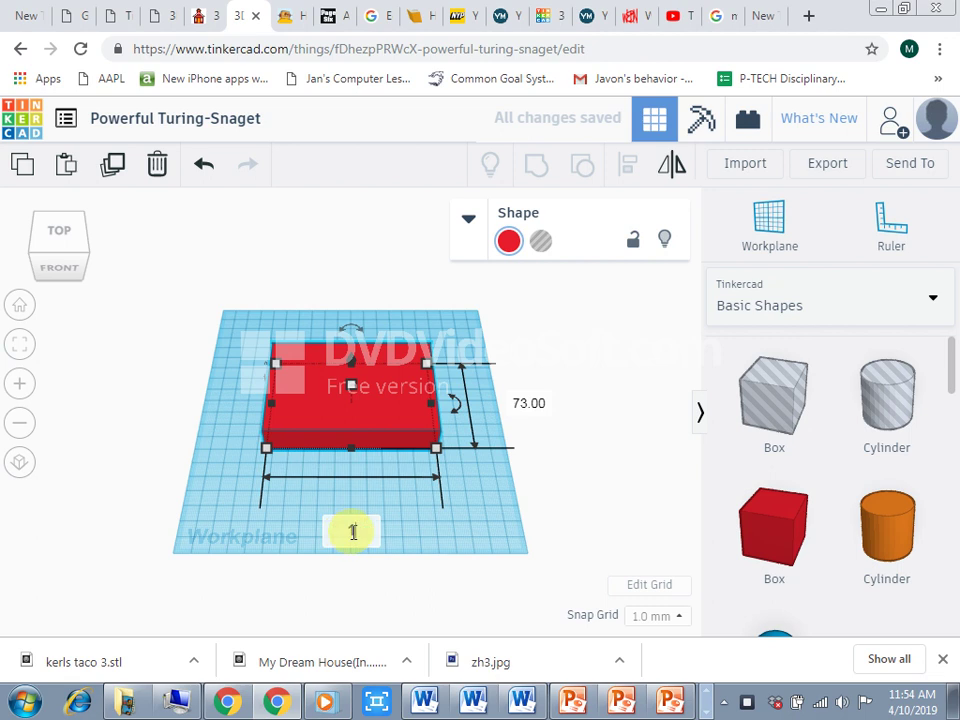
{"action": "type", "text": "1"}
{"action": "key", "text": "Return"}
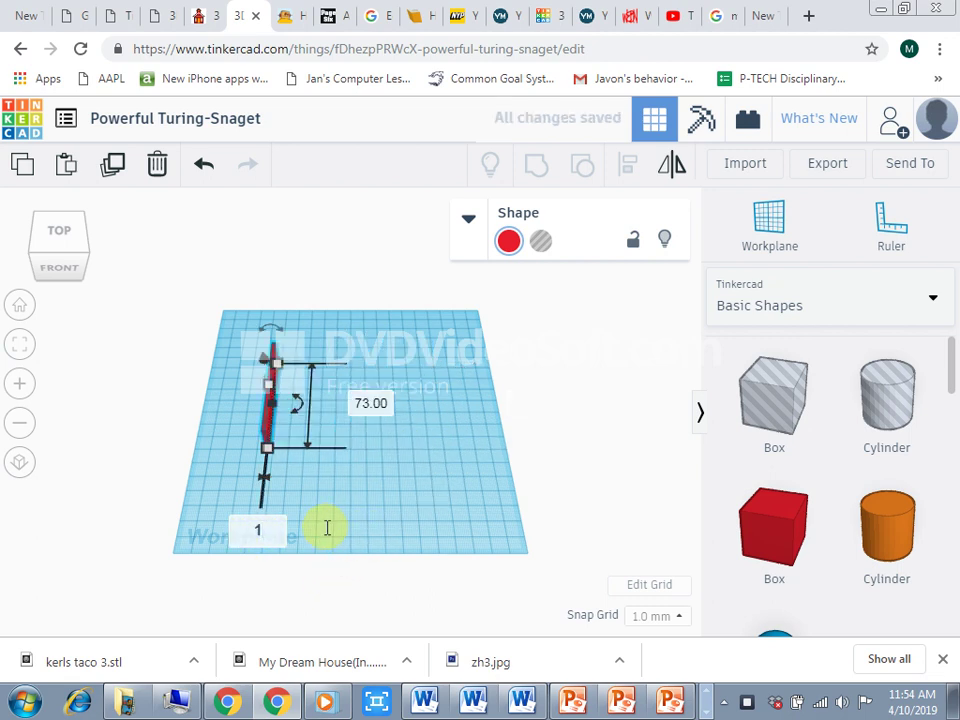
{"action": "type", "text": "0000"}
{"action": "key", "text": "BackSpace"}
{"action": "key", "text": "BackSpace"}
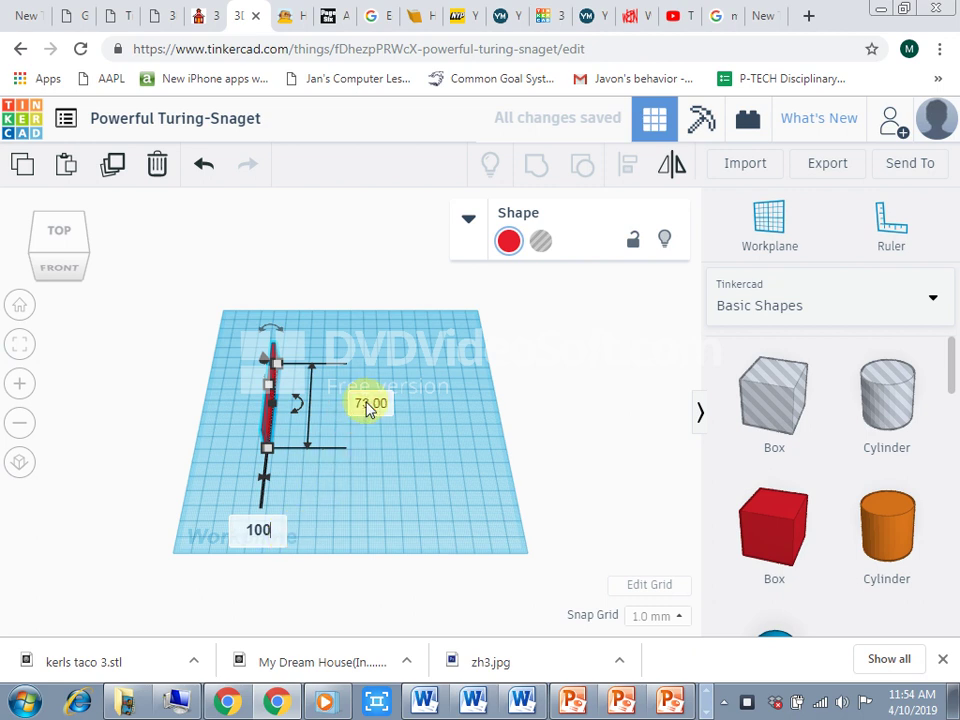
Make the box 50 mm deep and 25 mm tall, then view it from a low side angle.
{"action": "left_click", "coordinate": [369, 403]}
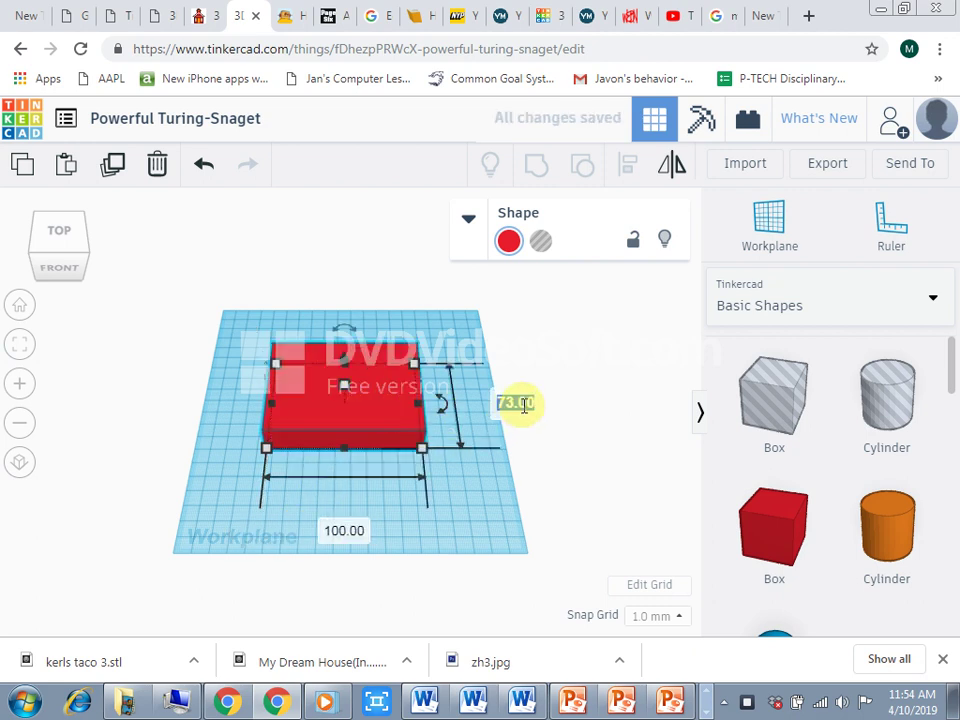
{"action": "type", "text": "50"}
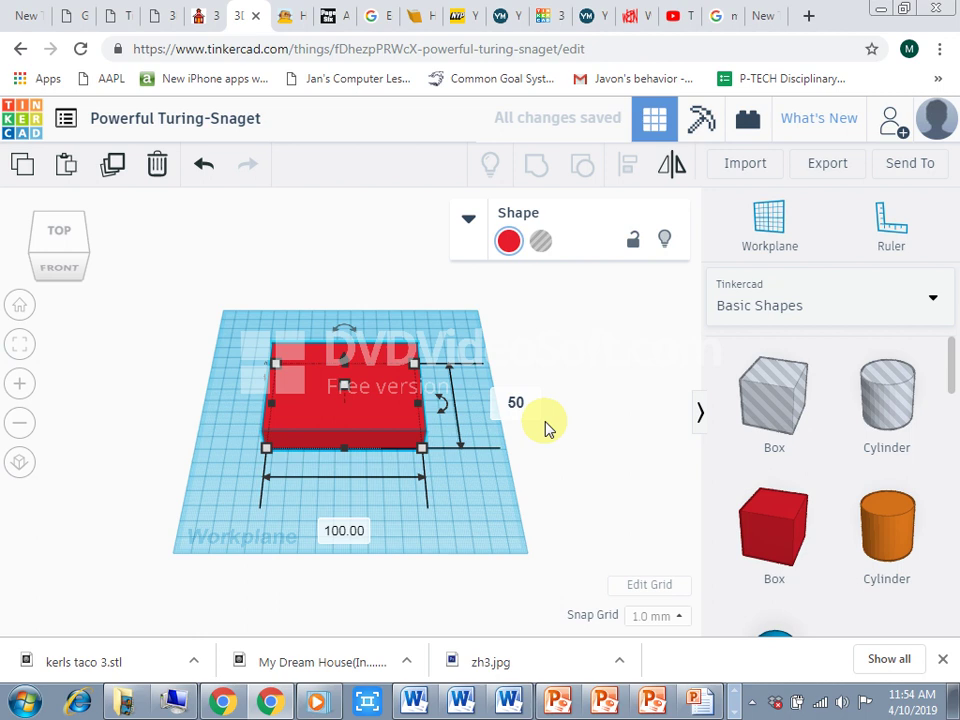
{"action": "left_click", "coordinate": [278, 388]}
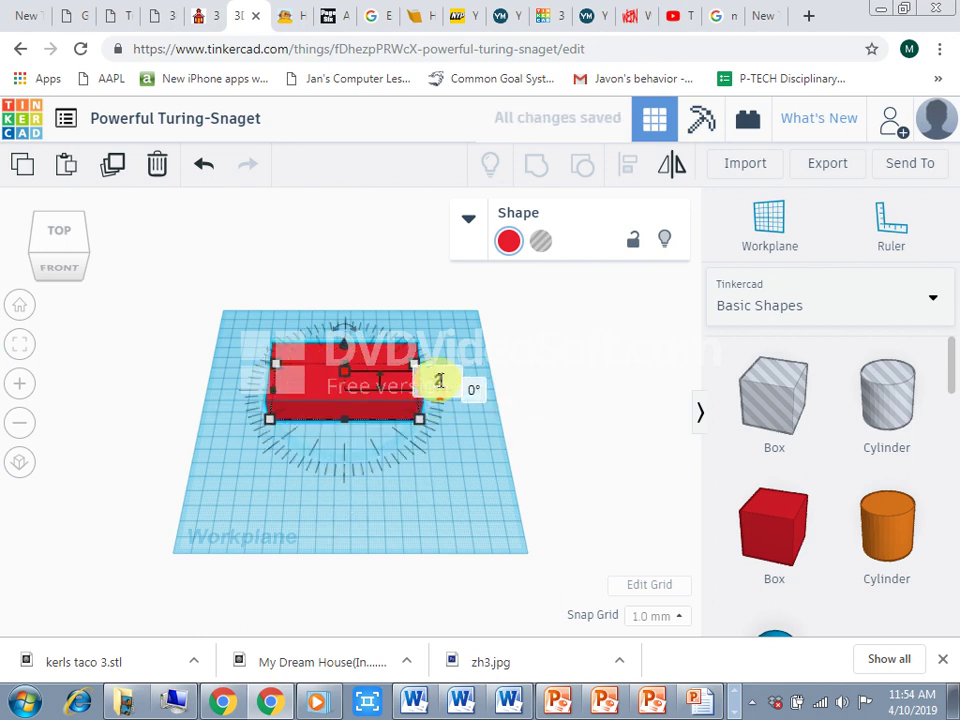
{"action": "type", "text": "25"}
{"action": "key", "text": "Return"}
{"action": "left_click", "coordinate": [360, 469]}
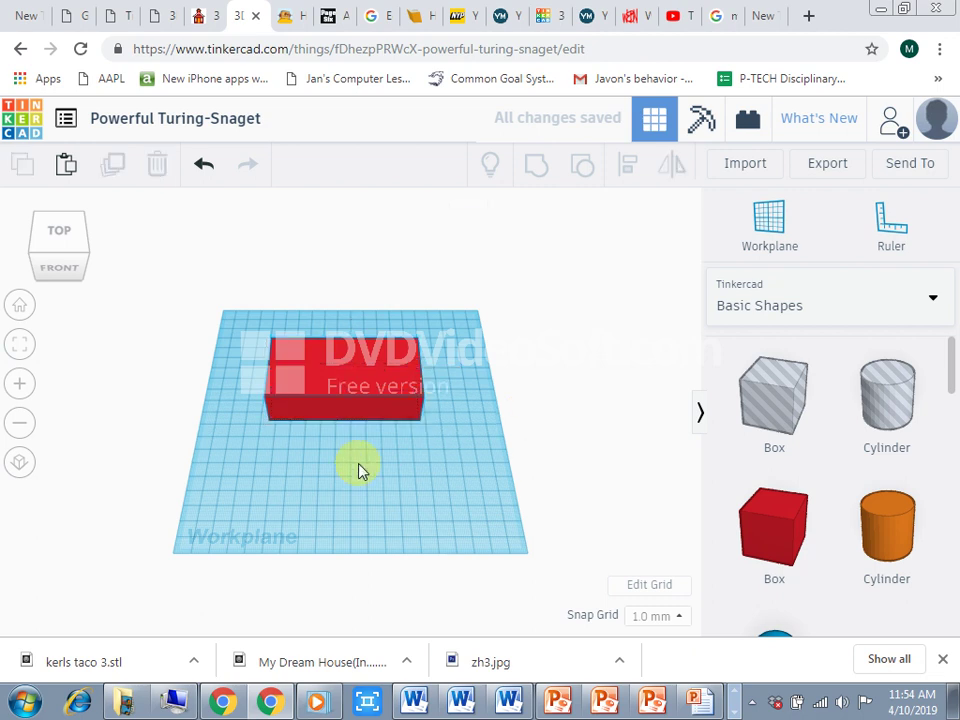
{"action": "right_click_drag", "start_coordinate": [360, 463], "coordinate": [238, 370]}
Duplicate the red box and nudge the copy forward twice.
{"action": "left_click", "coordinate": [390, 406]}
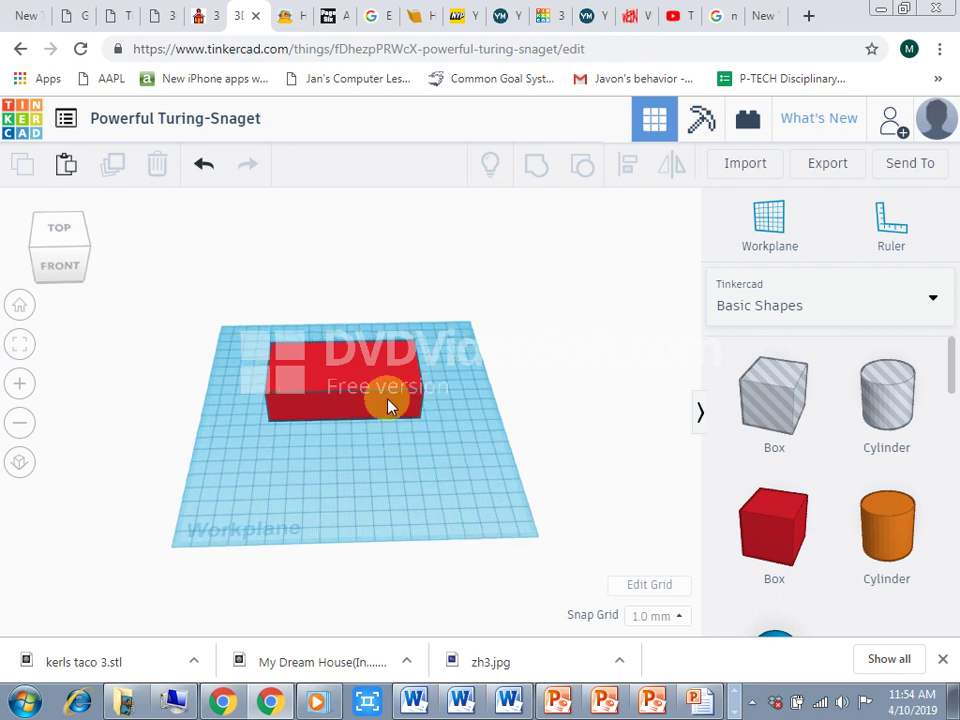
{"action": "left_click", "coordinate": [330, 373]}
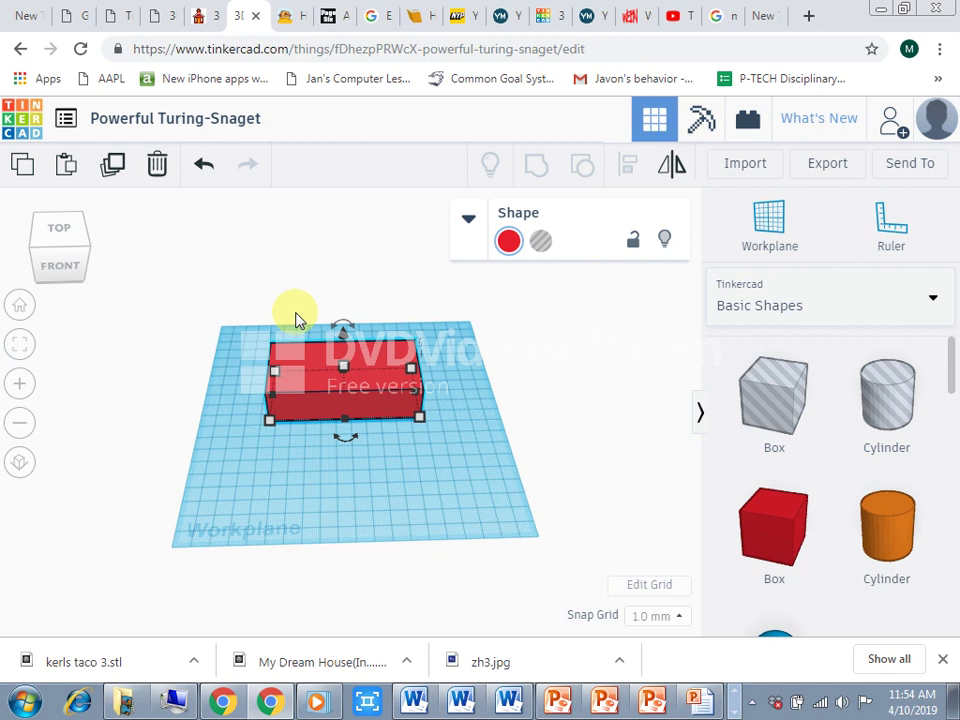
{"action": "left_click", "coordinate": [114, 165]}
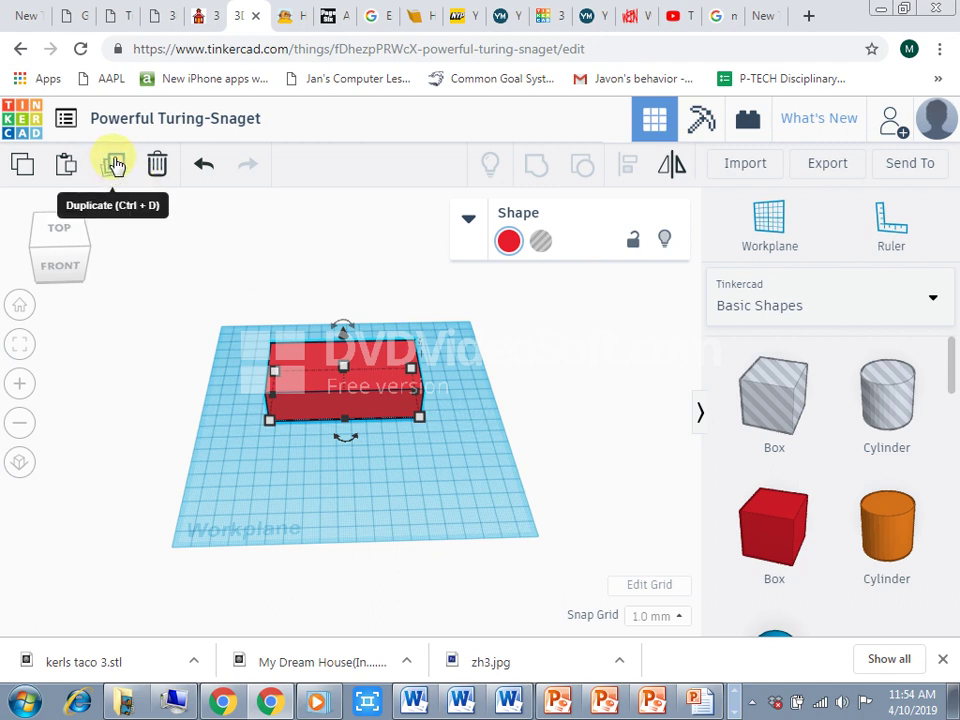
{"action": "key", "text": "Down"}
{"action": "key", "text": "Down"}
{"action": "key", "text": "Down"}
{"action": "key", "text": "Down"}
{"action": "key", "text": "Down"}
{"action": "key", "text": "Down"}
{"action": "key", "text": "Down"}
{"action": "key", "text": "Down"}
{"action": "key", "text": "Down"}
{"action": "key", "text": "Down"}
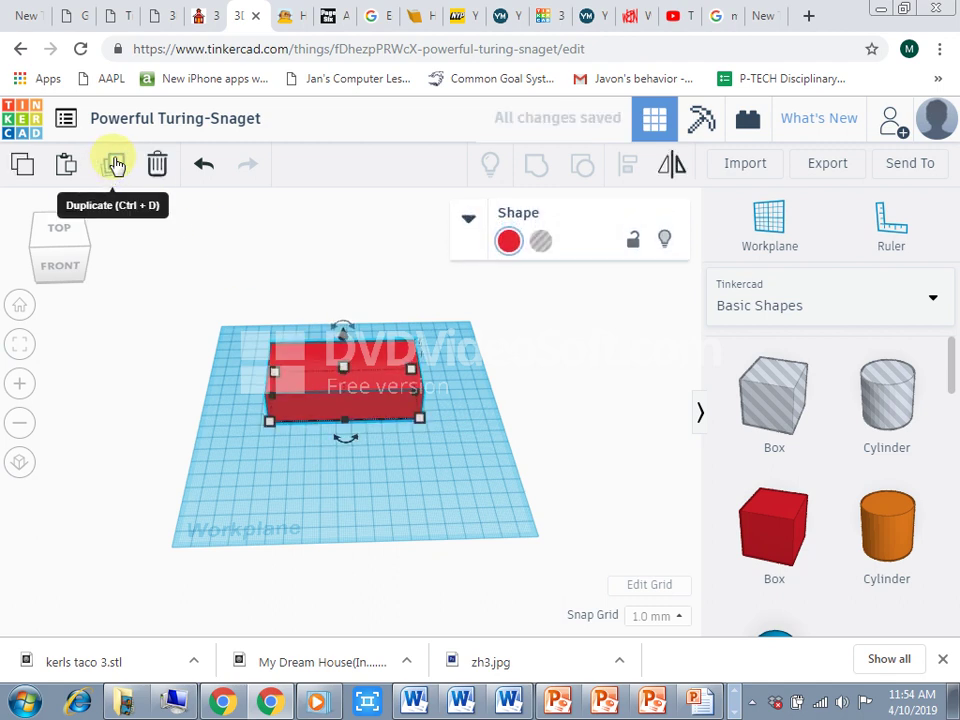
{"action": "key", "text": "Down"}
{"action": "key", "text": "Down"}
{"action": "key", "text": "Down"}
{"action": "key", "text": "Down"}
{"action": "key", "text": "Down"}
{"action": "key", "text": "Down"}
{"action": "key", "text": "Down"}
{"action": "key", "text": "Down"}
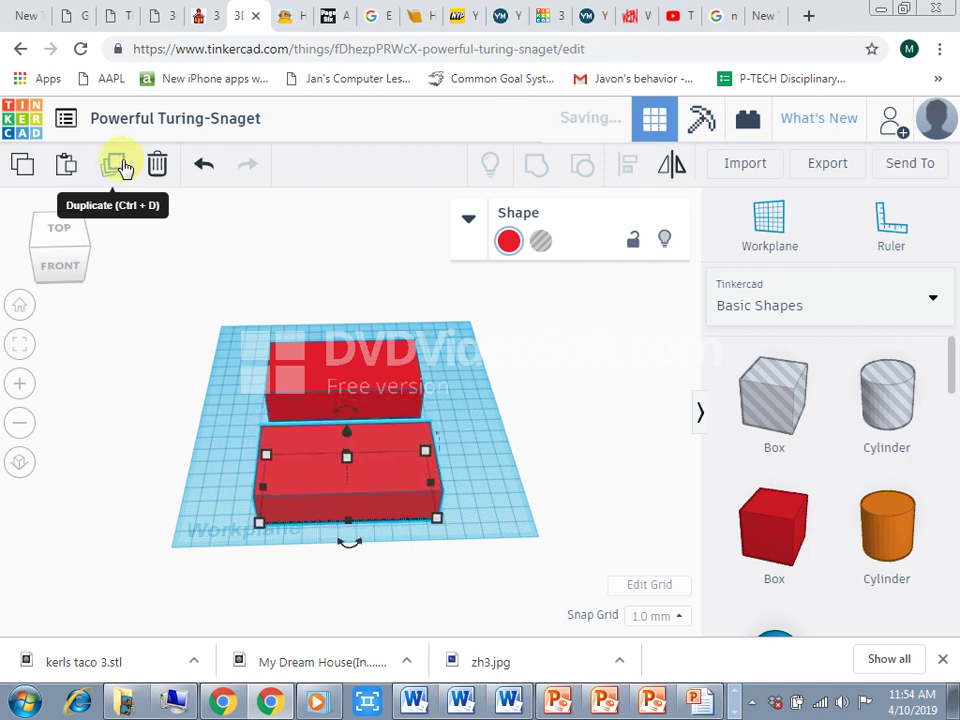
Resize the copy to 96 by 46 mm and drag it into place.
{"action": "mouse_move", "coordinate": [434, 530]}
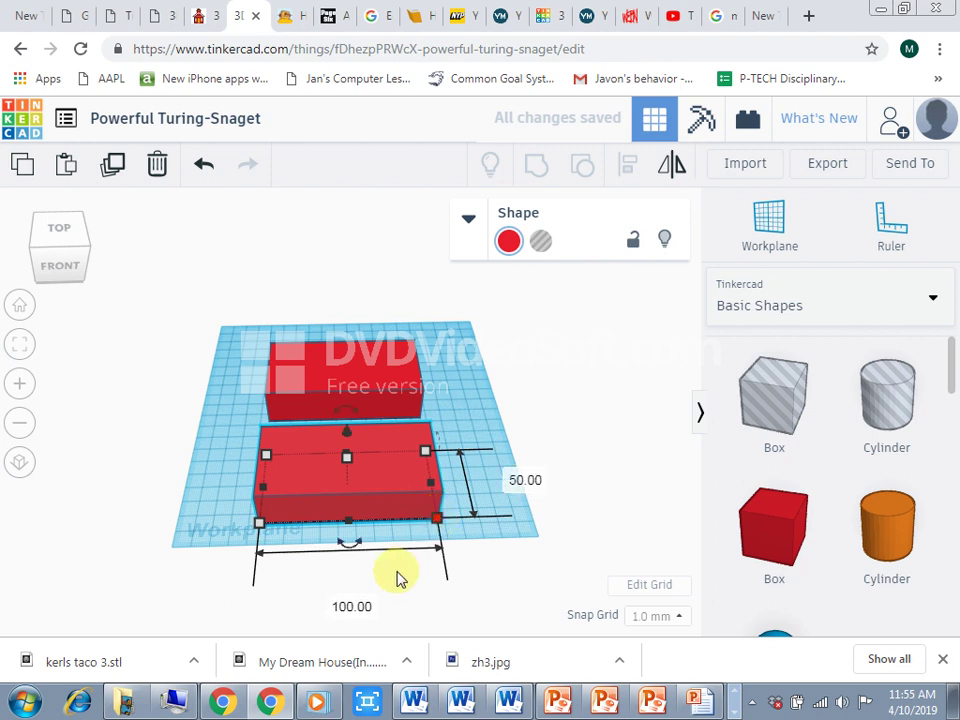
{"action": "left_click", "coordinate": [360, 608]}
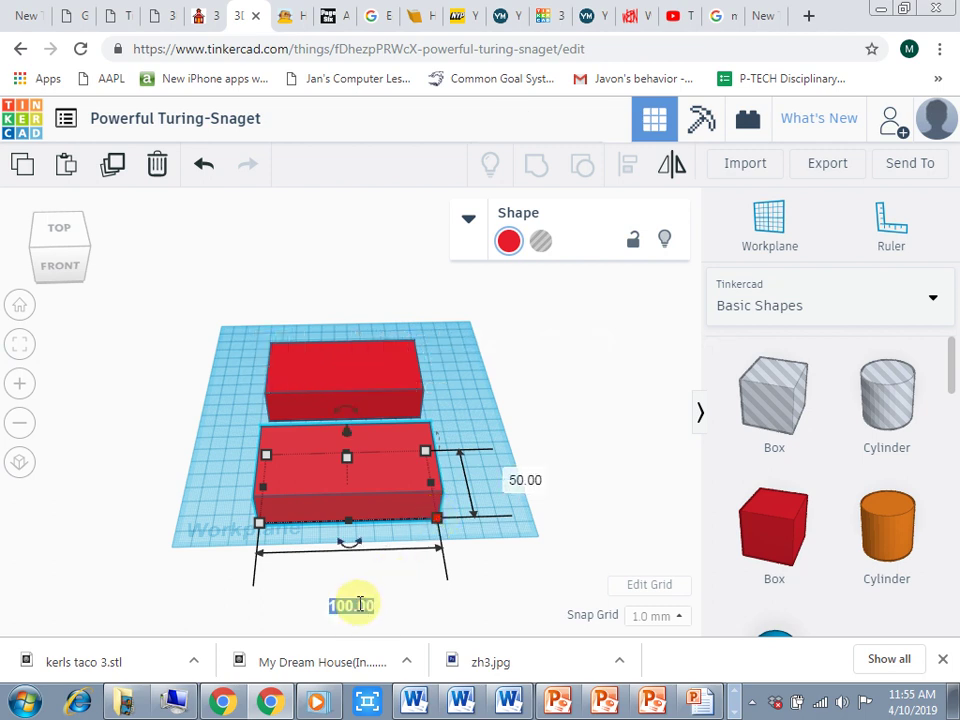
{"action": "type", "text": "96"}
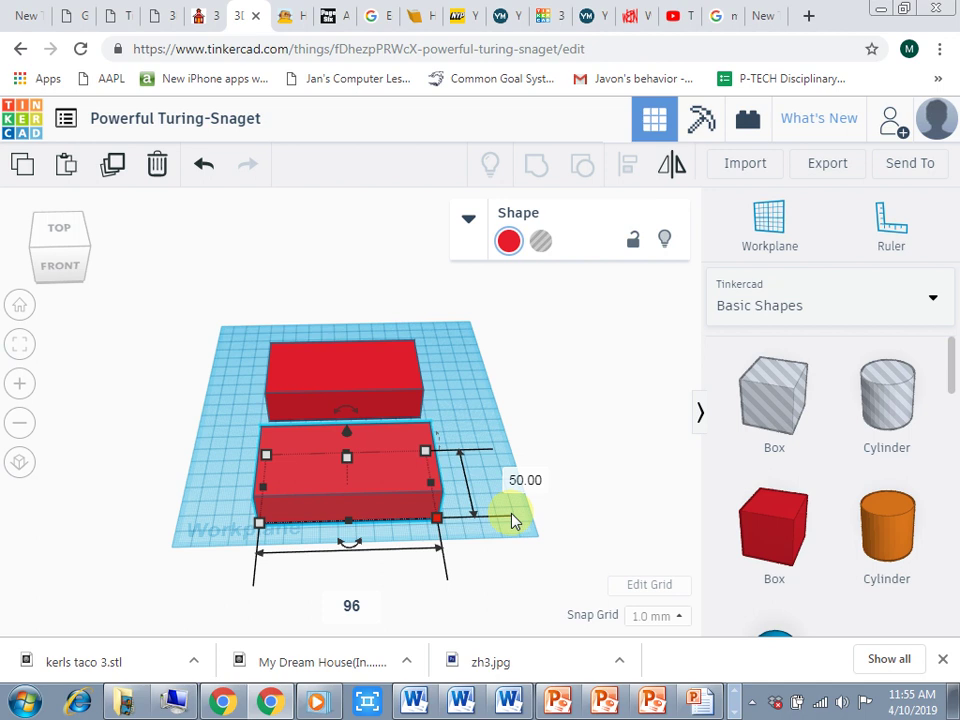
{"action": "left_click", "coordinate": [520, 479]}
{"action": "type", "text": "46"}
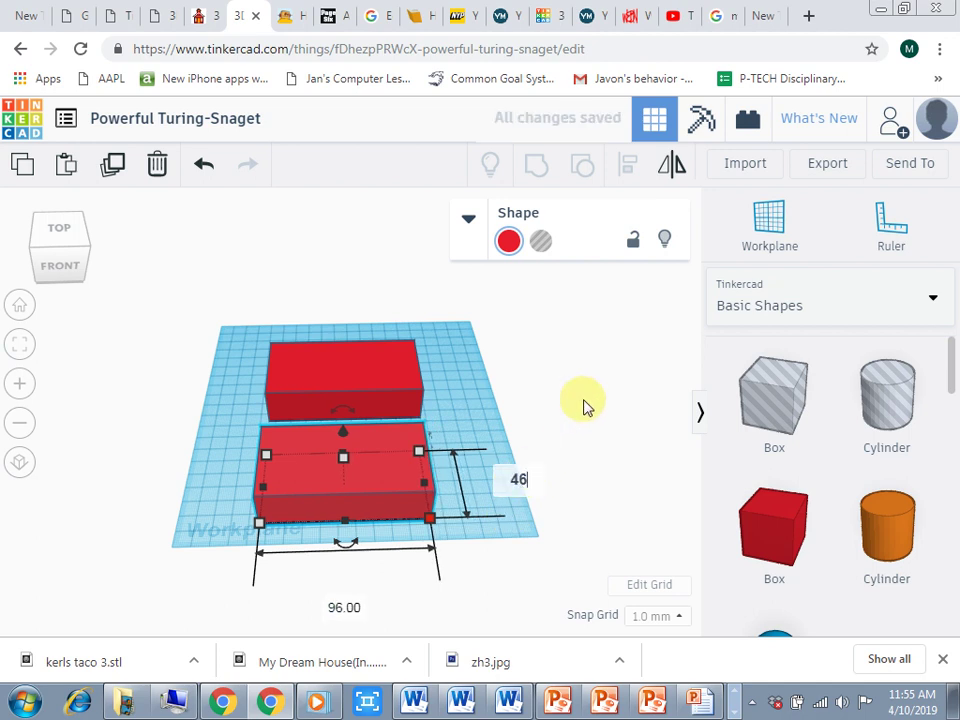
{"action": "key", "text": "Return"}
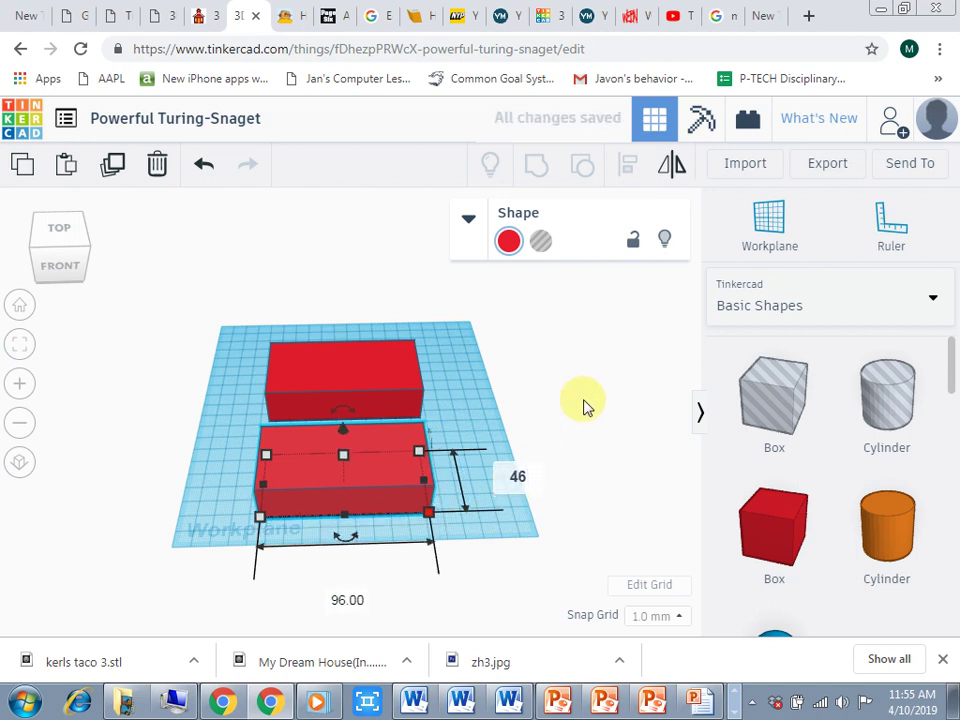
{"action": "left_click", "coordinate": [343, 432]}
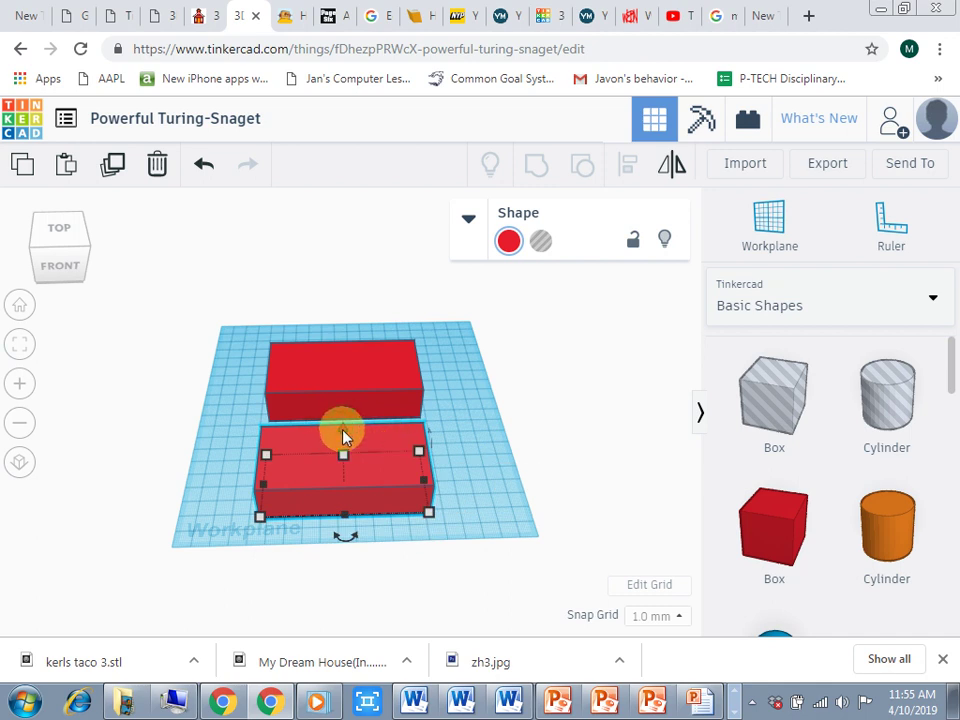
{"action": "left_click_drag", "start_coordinate": [343, 436], "coordinate": [343, 429]}
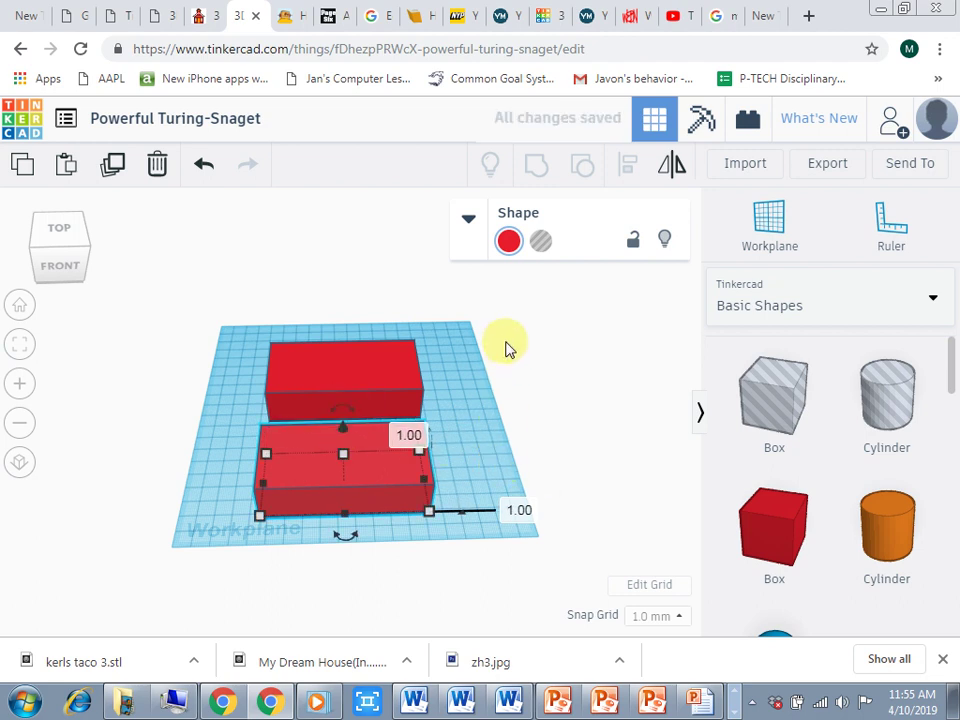
Turn the copy into a hole and centre it on the red box front-to-back and side-to-side.
{"action": "left_click", "coordinate": [540, 243]}
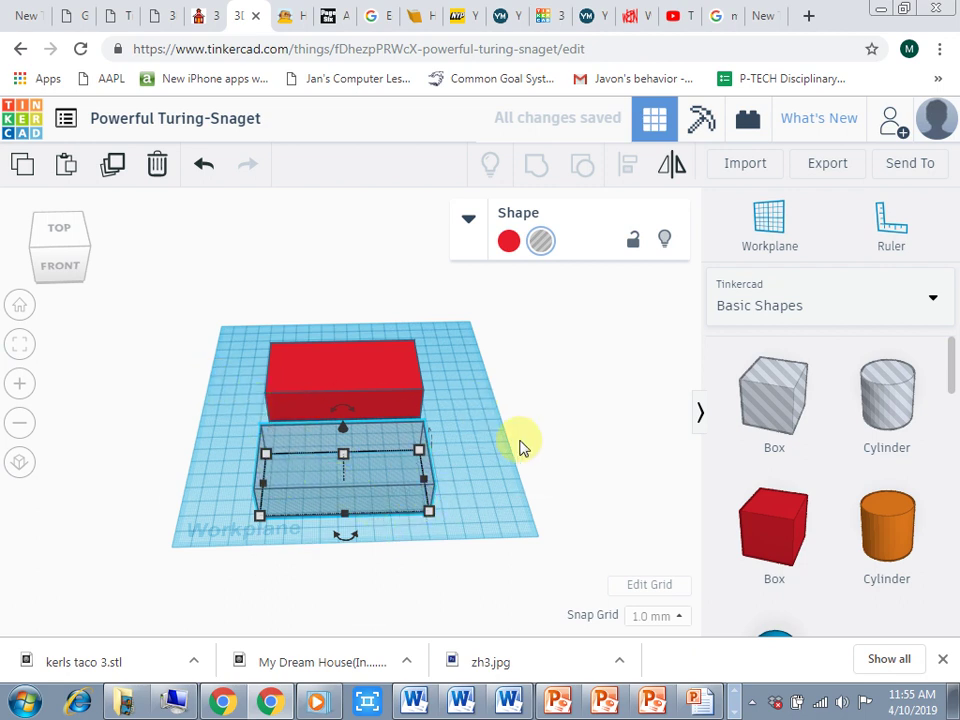
{"action": "left_click", "coordinate": [214, 368]}
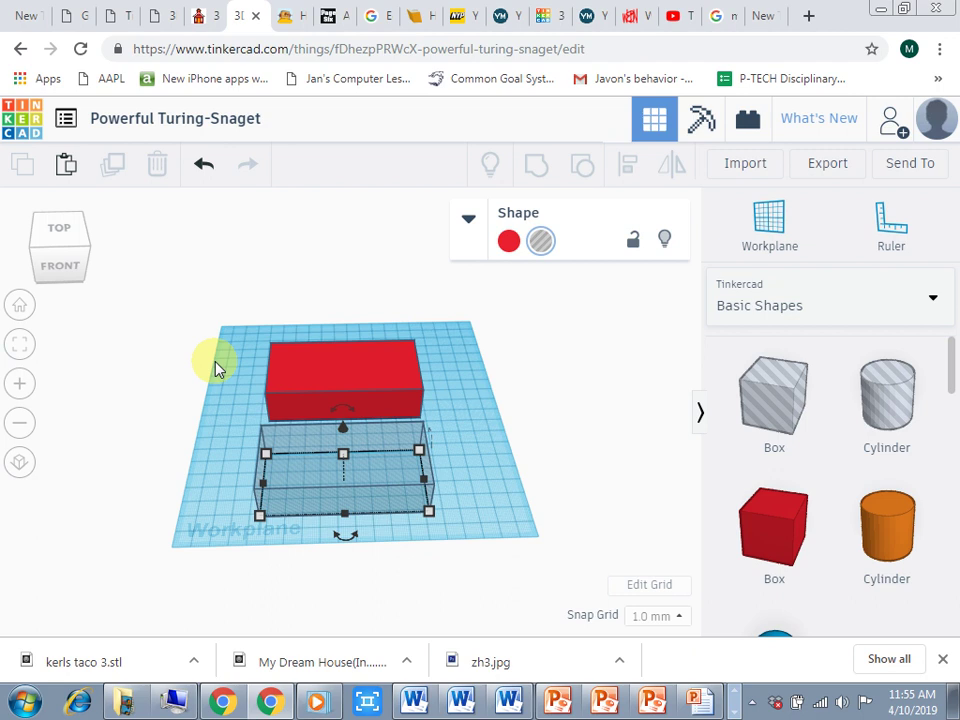
{"action": "left_click_drag", "start_coordinate": [223, 343], "coordinate": [583, 461]}
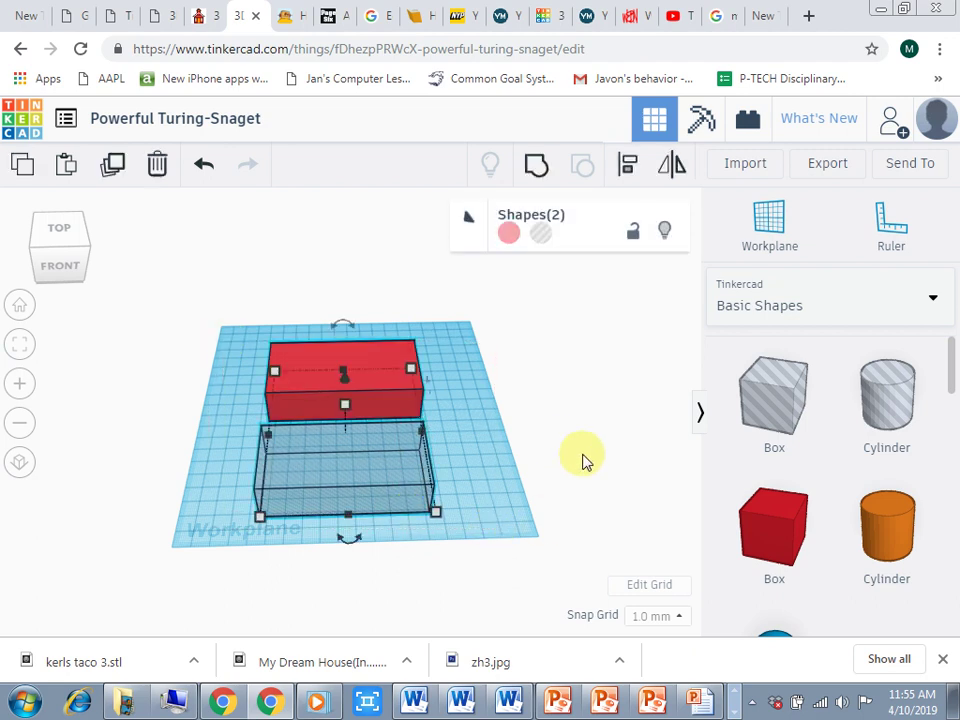
{"action": "right_click_drag", "start_coordinate": [583, 461], "coordinate": [553, 522]}
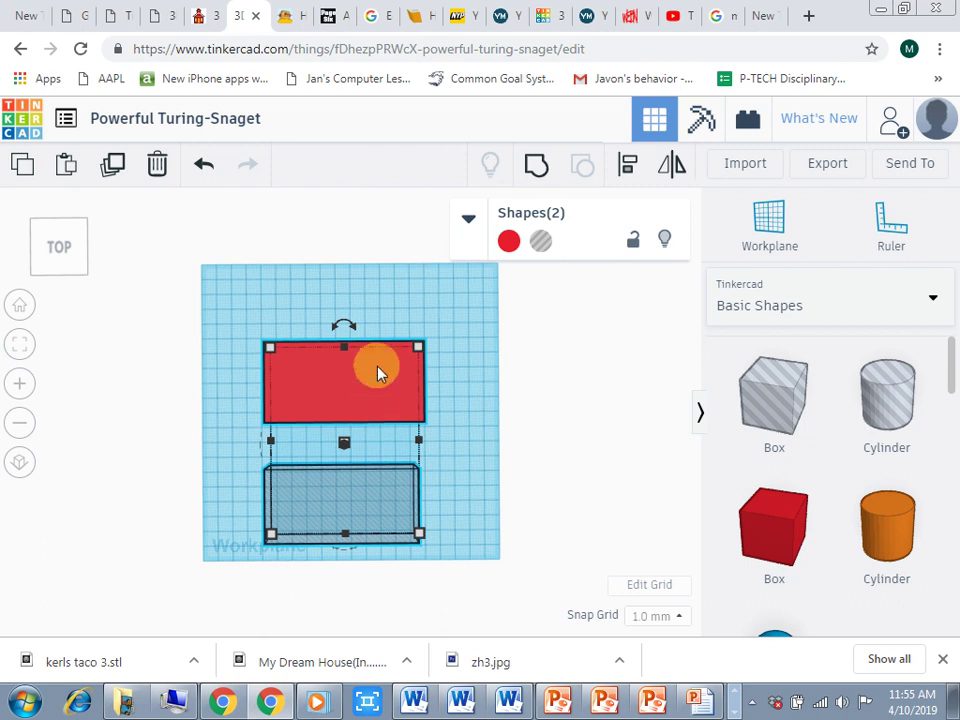
{"action": "left_click", "coordinate": [633, 163]}
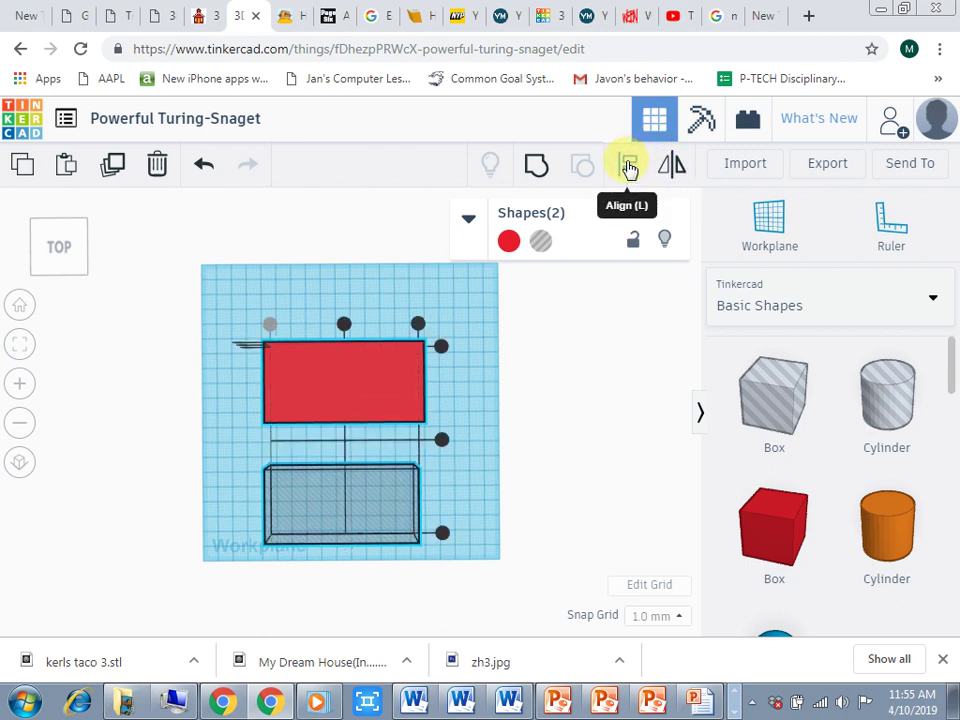
{"action": "left_click", "coordinate": [443, 442]}
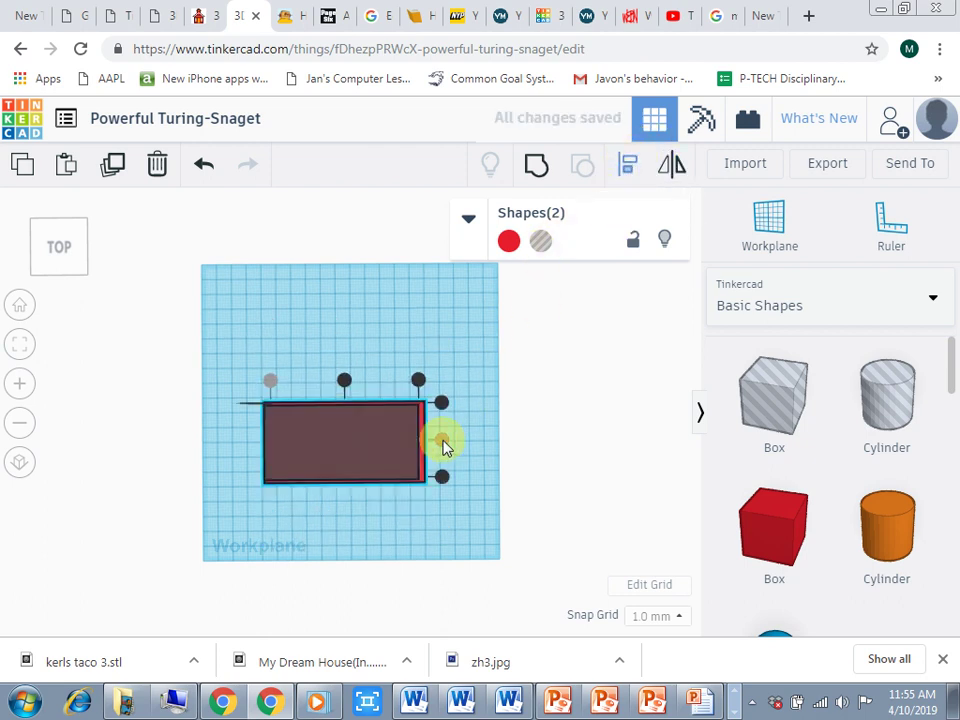
{"action": "left_click", "coordinate": [345, 382]}
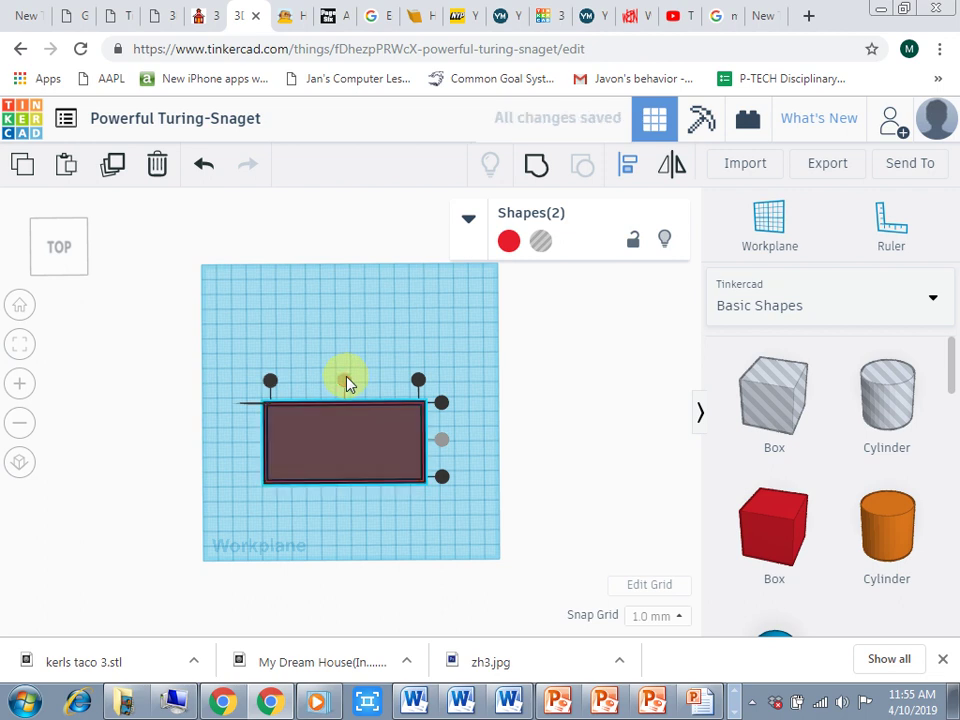
Group the hole and box into one hollow open-topped tray.
{"action": "right_click_drag", "start_coordinate": [448, 516], "coordinate": [467, 381]}
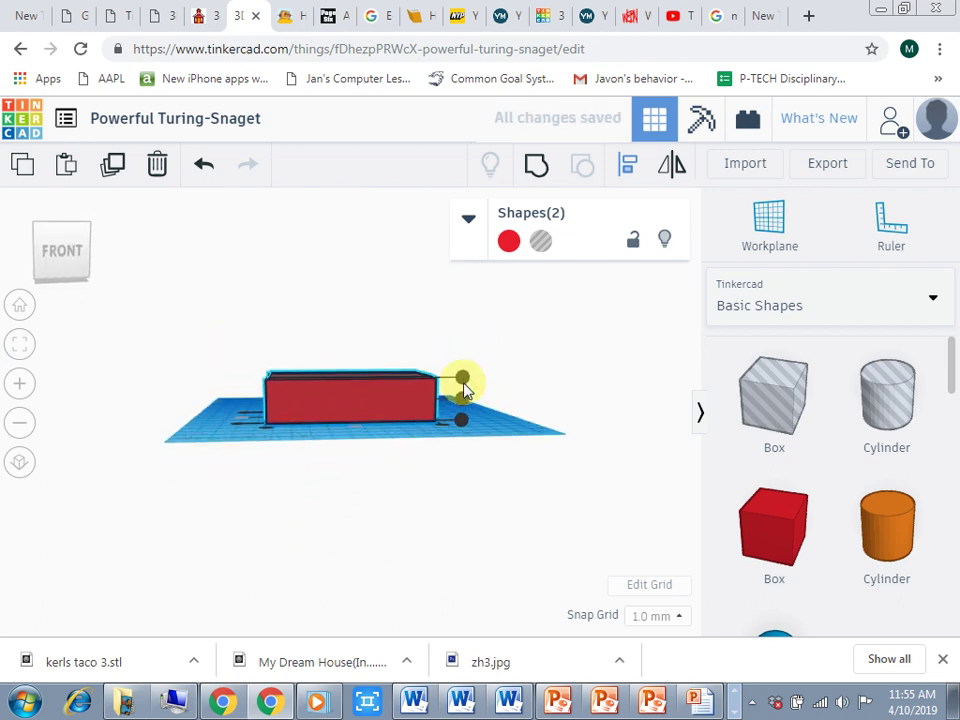
{"action": "left_click", "coordinate": [538, 170]}
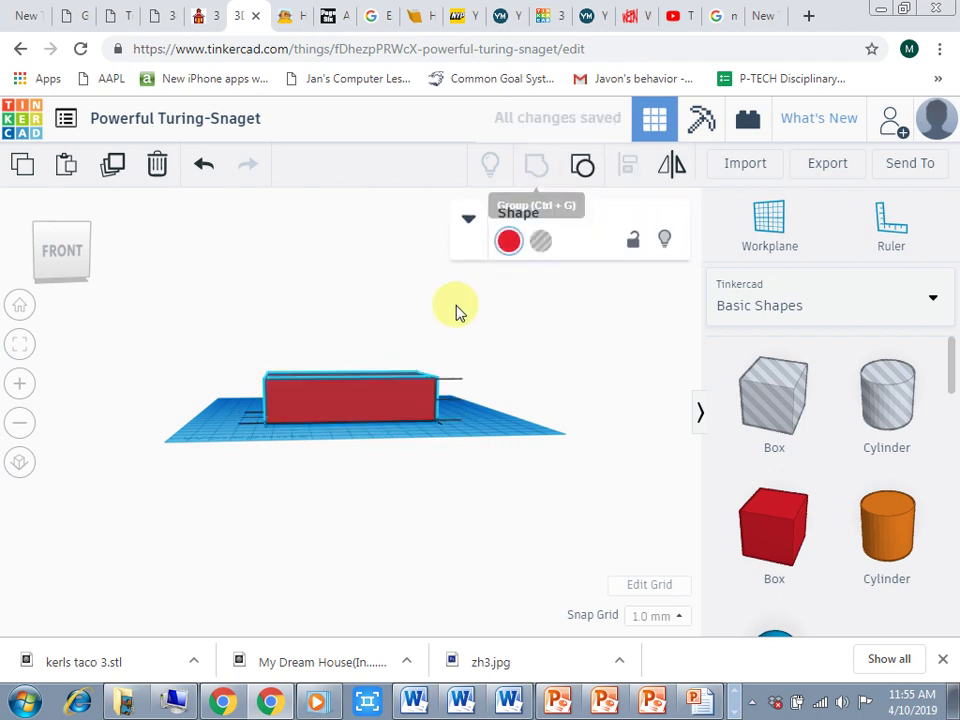
{"action": "left_click", "coordinate": [415, 300]}
{"action": "right_click_drag", "start_coordinate": [414, 300], "coordinate": [340, 405]}
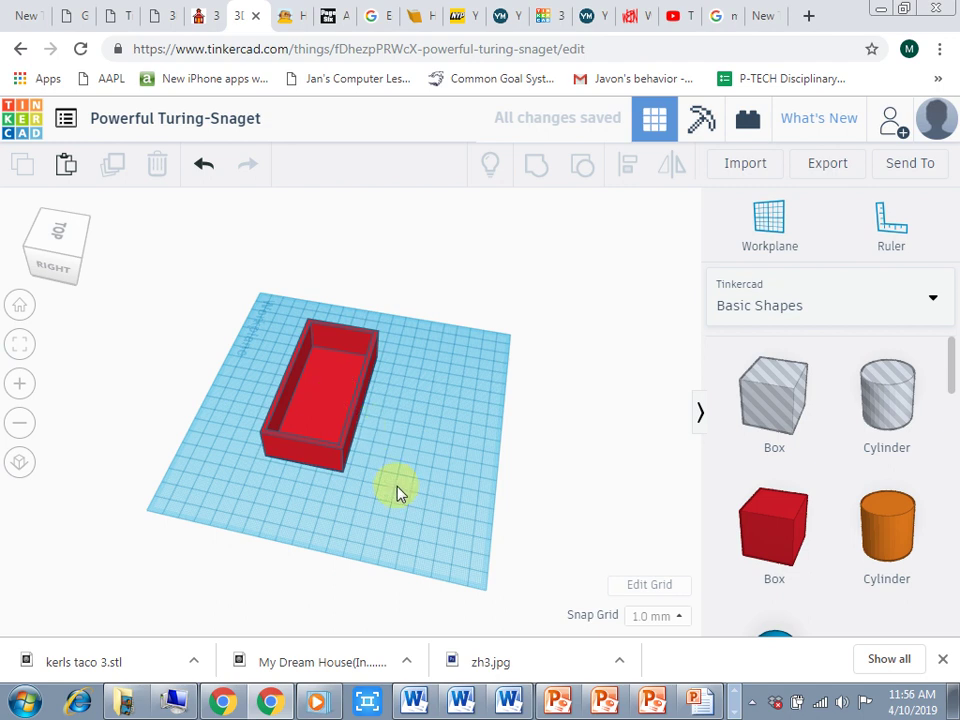
Orbit and zoom to a low, level view facing the hollow tray's front.
{"action": "right_click_drag", "start_coordinate": [472, 440], "coordinate": [338, 469]}
{"action": "scroll", "coordinate": [337, 469], "scroll_direction": "up", "scroll_amount": 4}
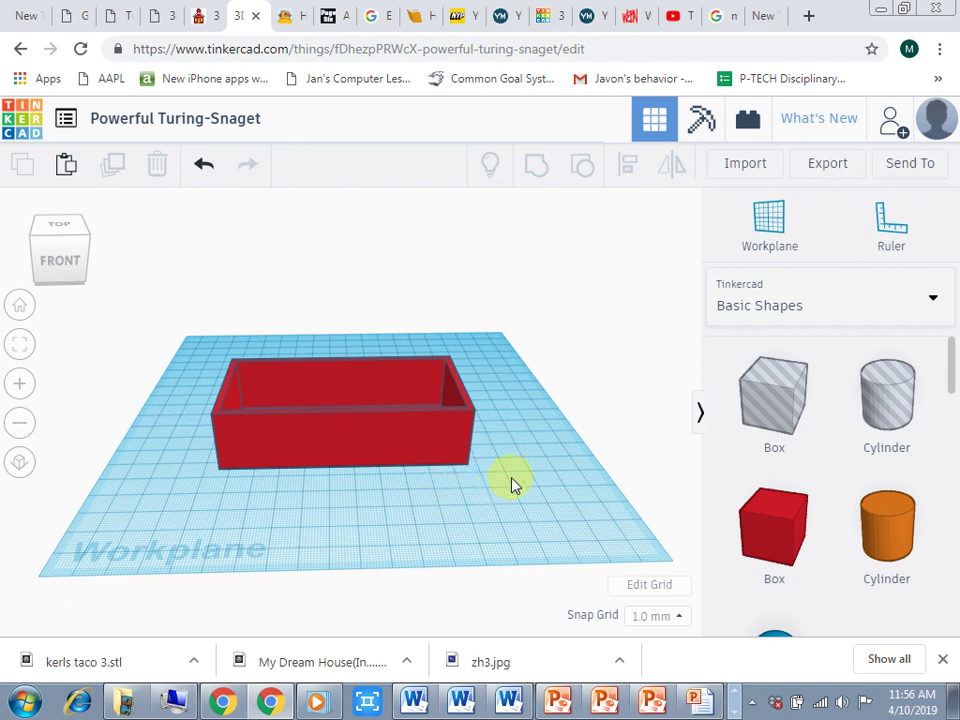
{"action": "mouse_move", "coordinate": [512, 484]}
{"action": "right_mouse_down"}
{"action": "mouse_move", "coordinate": [514, 452]}
{"action": "mouse_move", "coordinate": [507, 468]}
{"action": "right_mouse_up"}
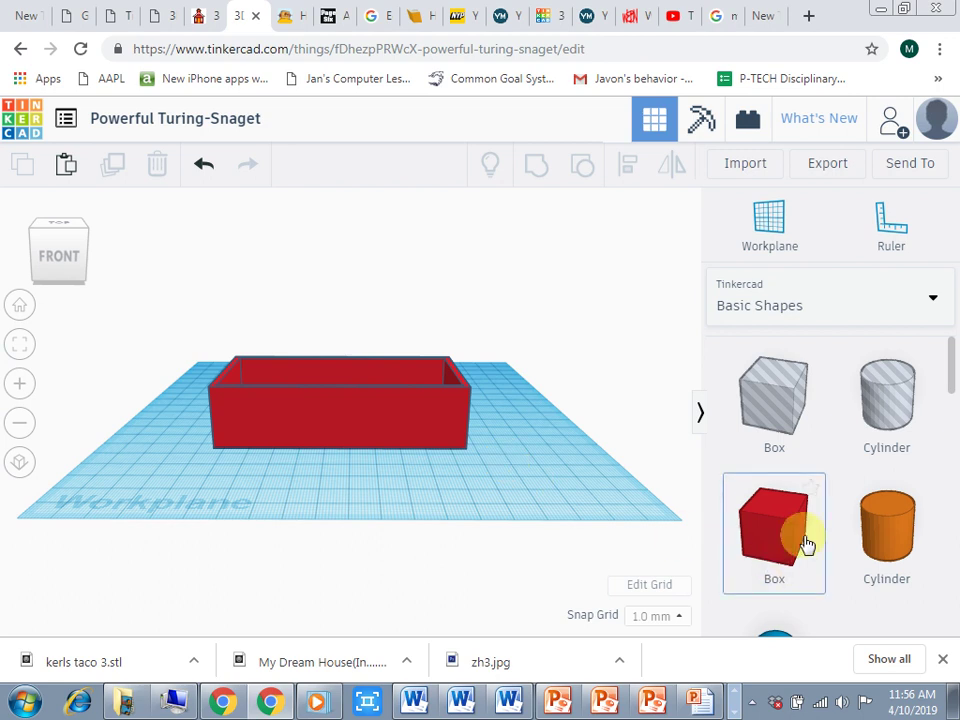
Add a new box beside the tray sized 12 mm wide, 4 mm deep, 12 mm tall.
{"action": "left_click_drag", "start_coordinate": [793, 531], "coordinate": [537, 482]}
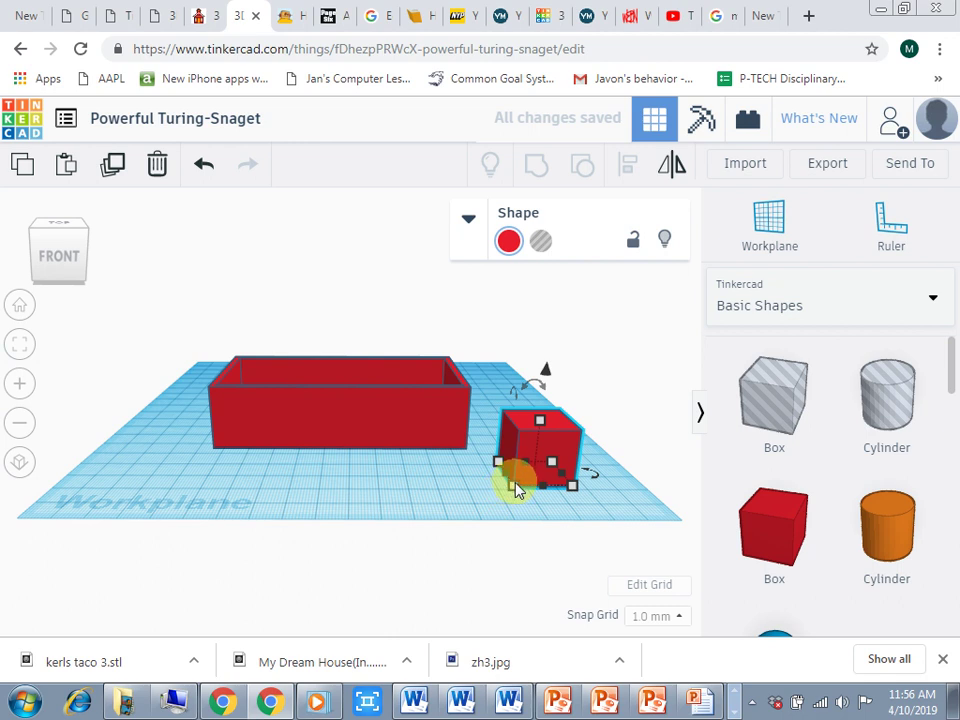
{"action": "mouse_move", "coordinate": [518, 490]}
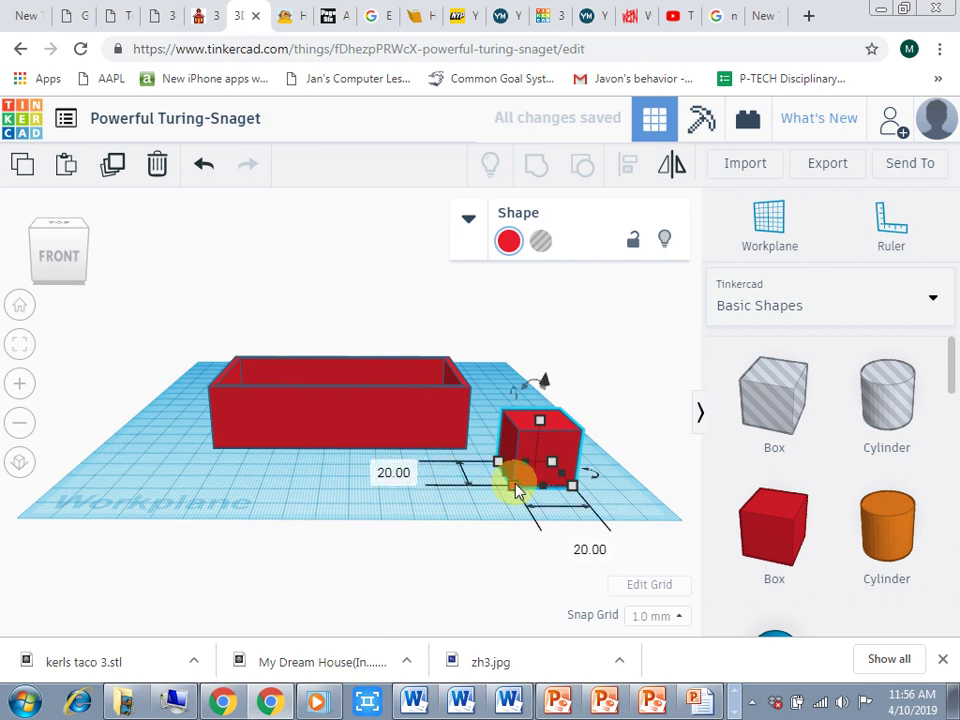
{"action": "left_click", "coordinate": [590, 551]}
{"action": "type", "text": "12"}
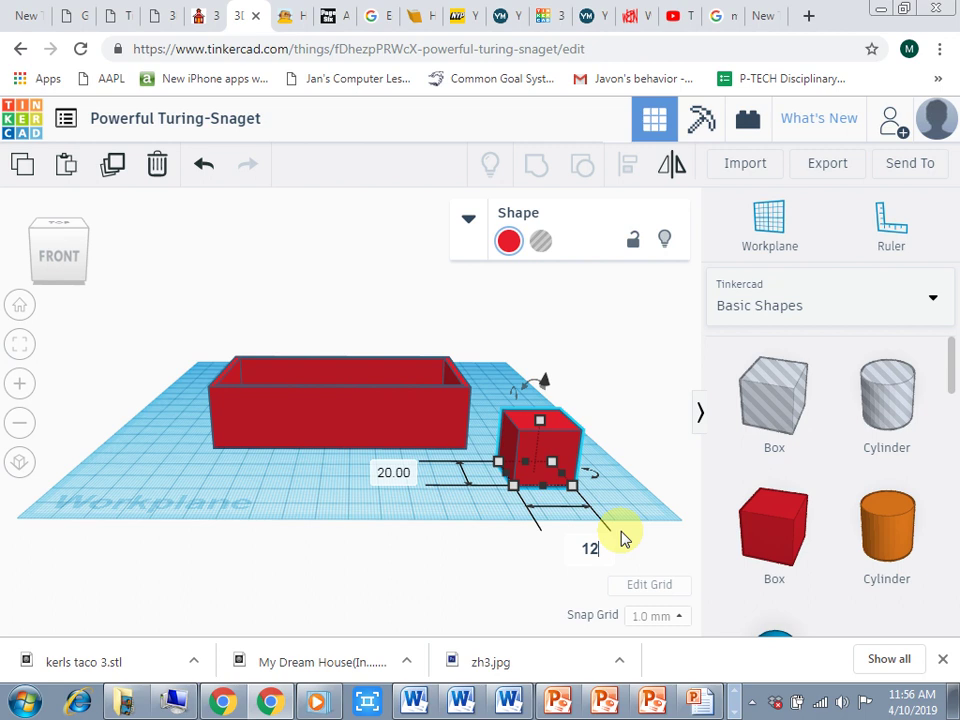
{"action": "key", "text": "Return"}
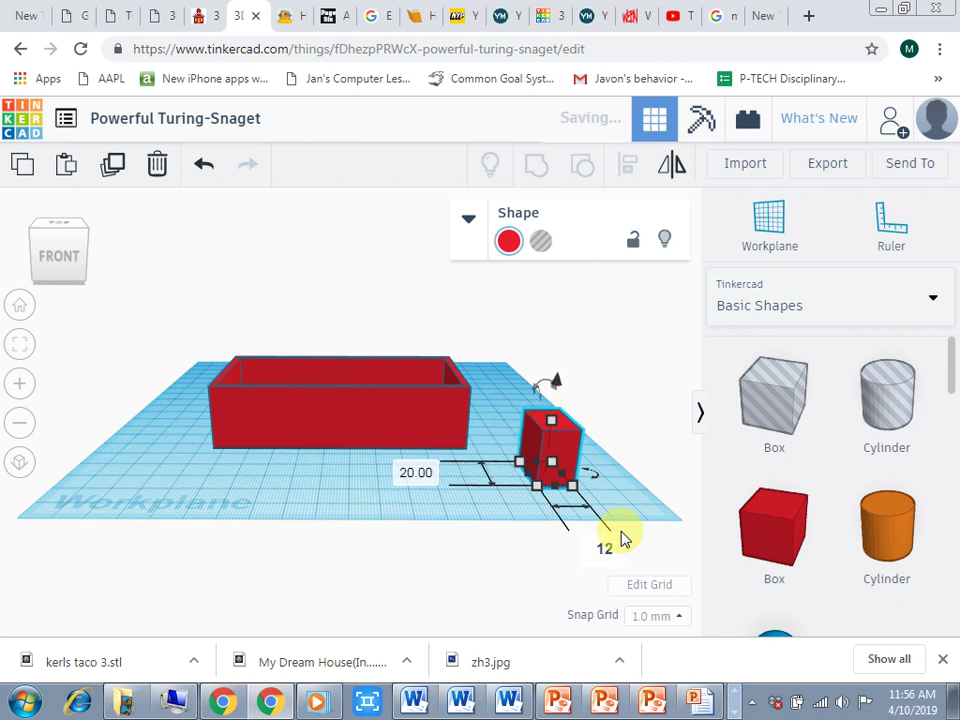
{"action": "left_click", "coordinate": [416, 475]}
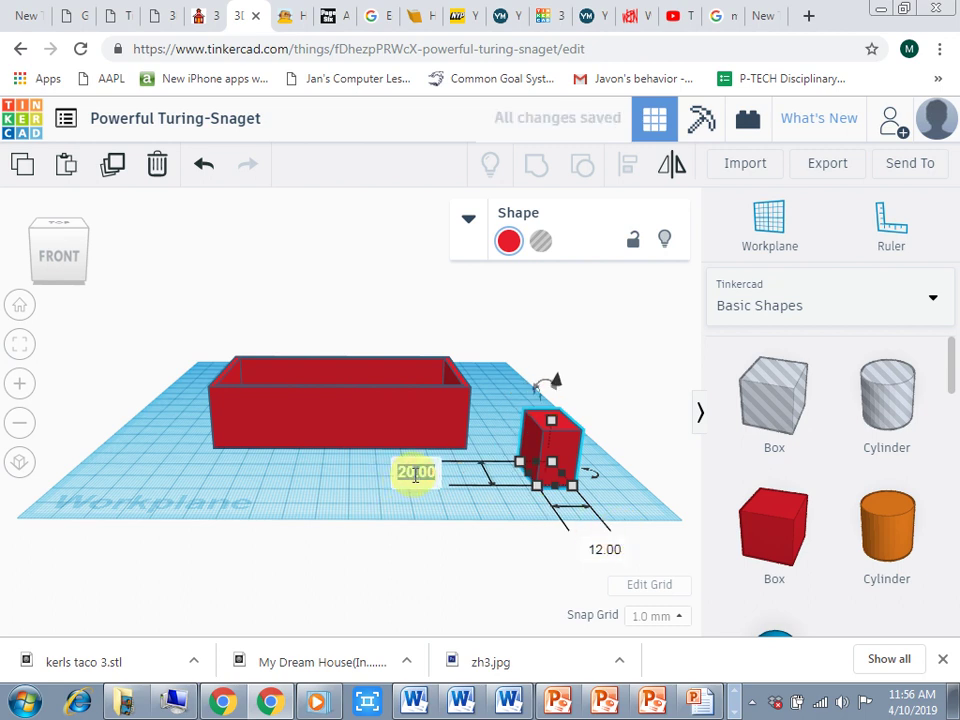
{"action": "type", "text": "4"}
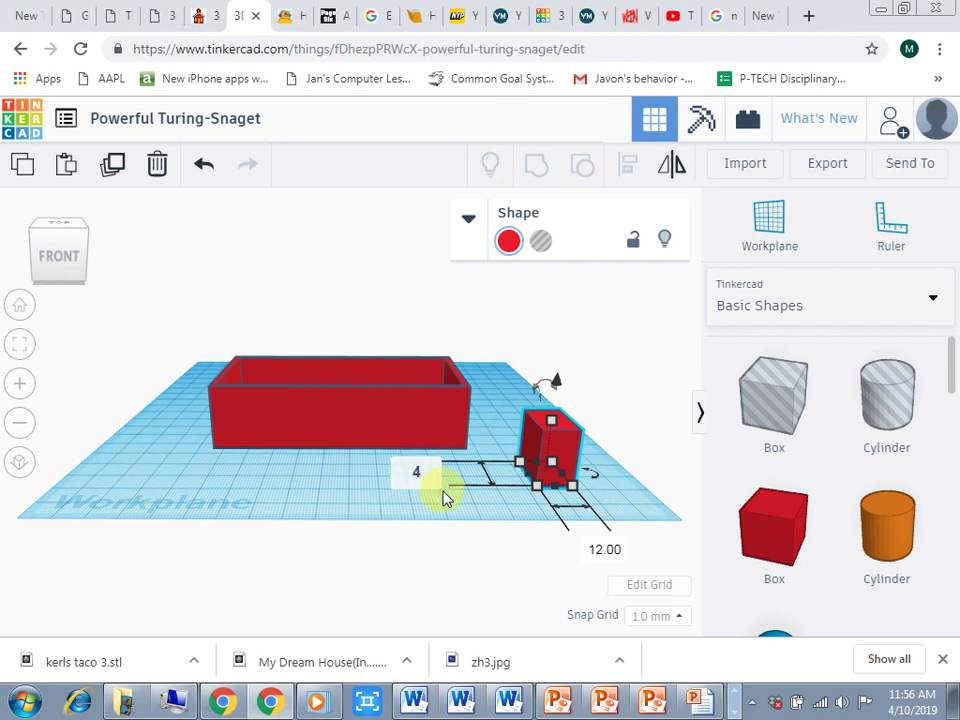
{"action": "key", "text": "Return"}
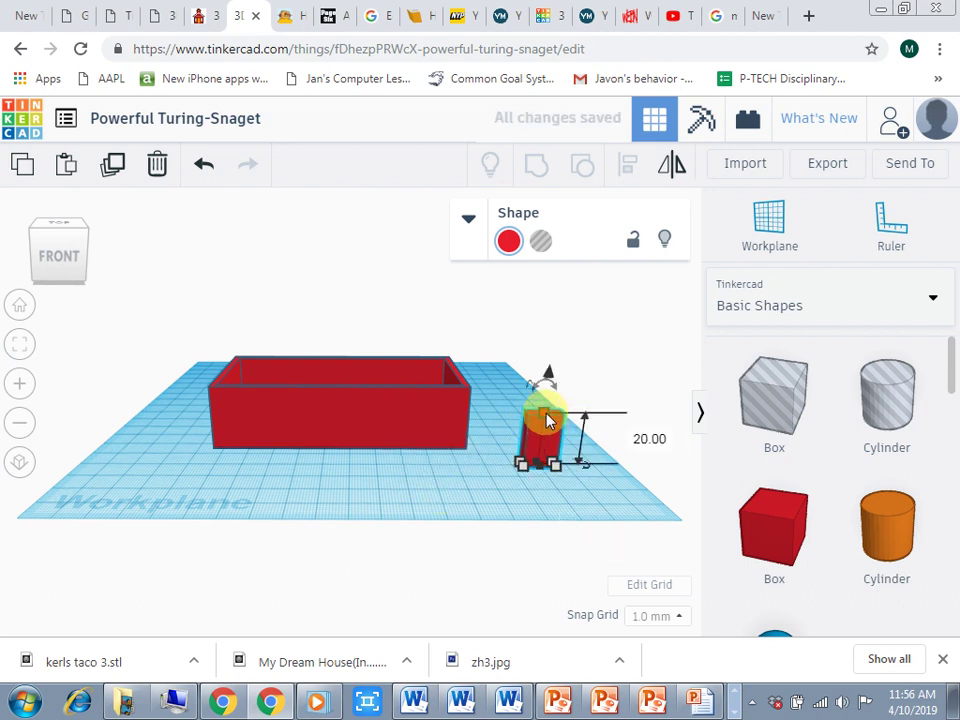
{"action": "left_click", "coordinate": [649, 439]}
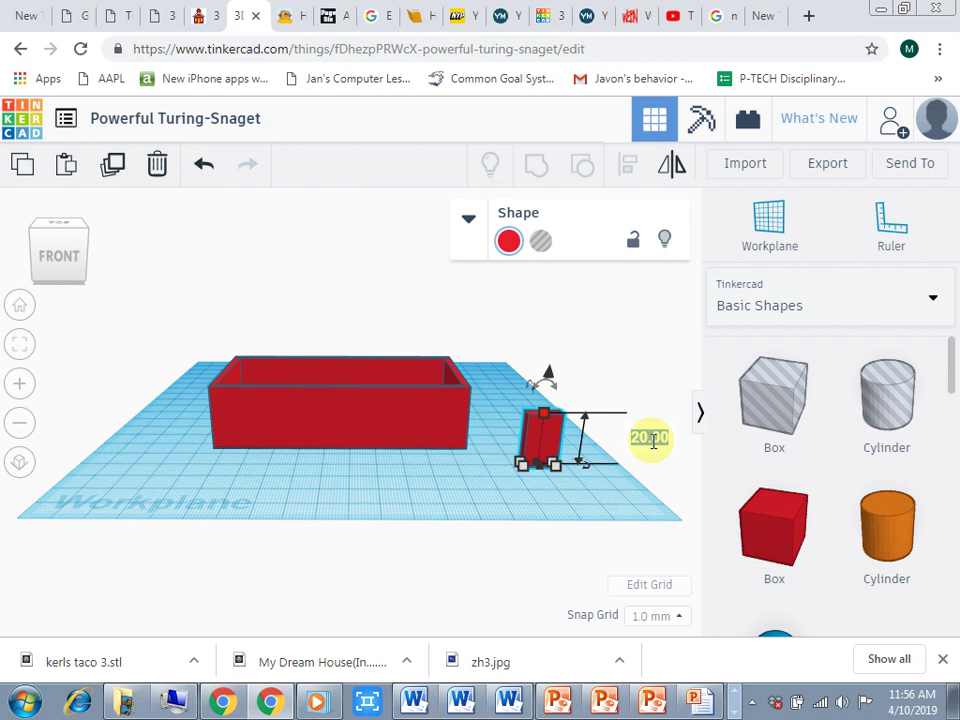
{"action": "type", "text": "12"}
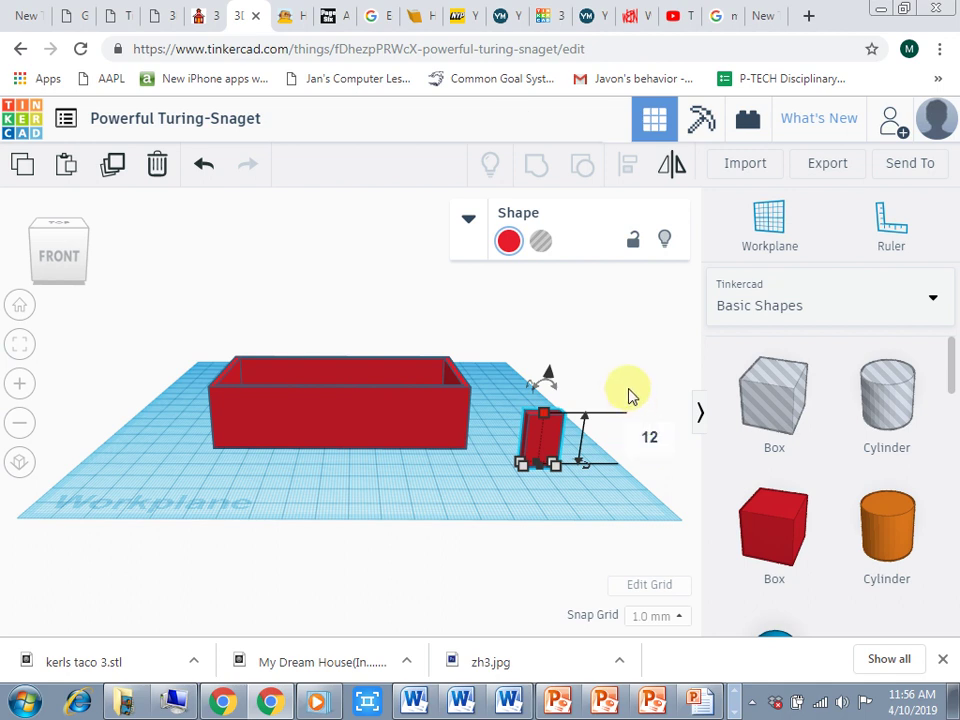
{"action": "key", "text": "Return"}
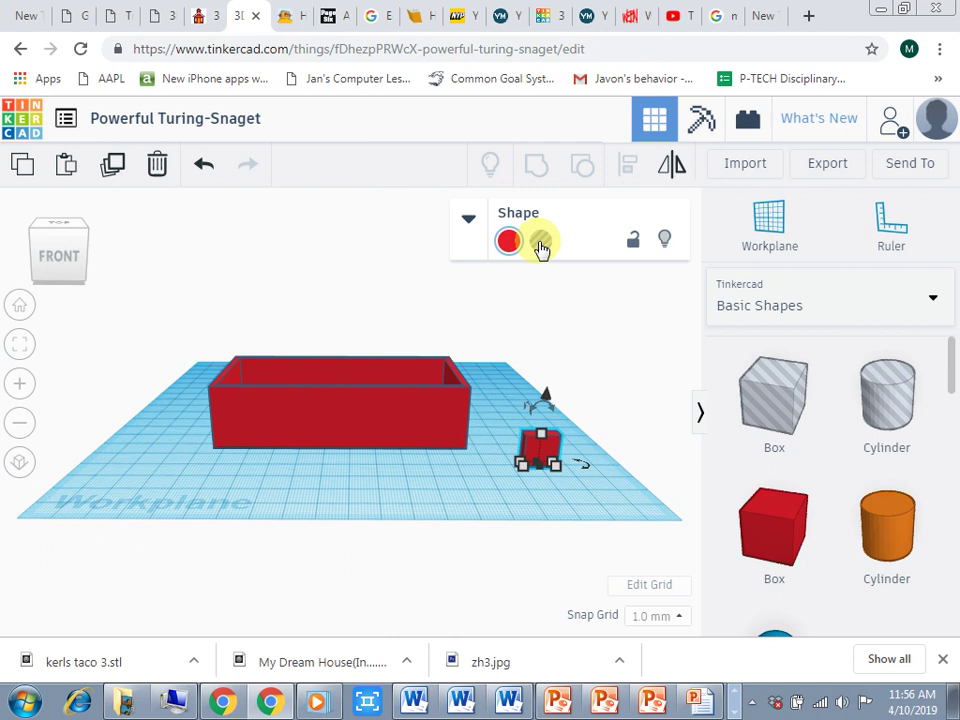
Make the small box a hole and raise it above the workplane.
{"action": "left_click", "coordinate": [540, 245]}
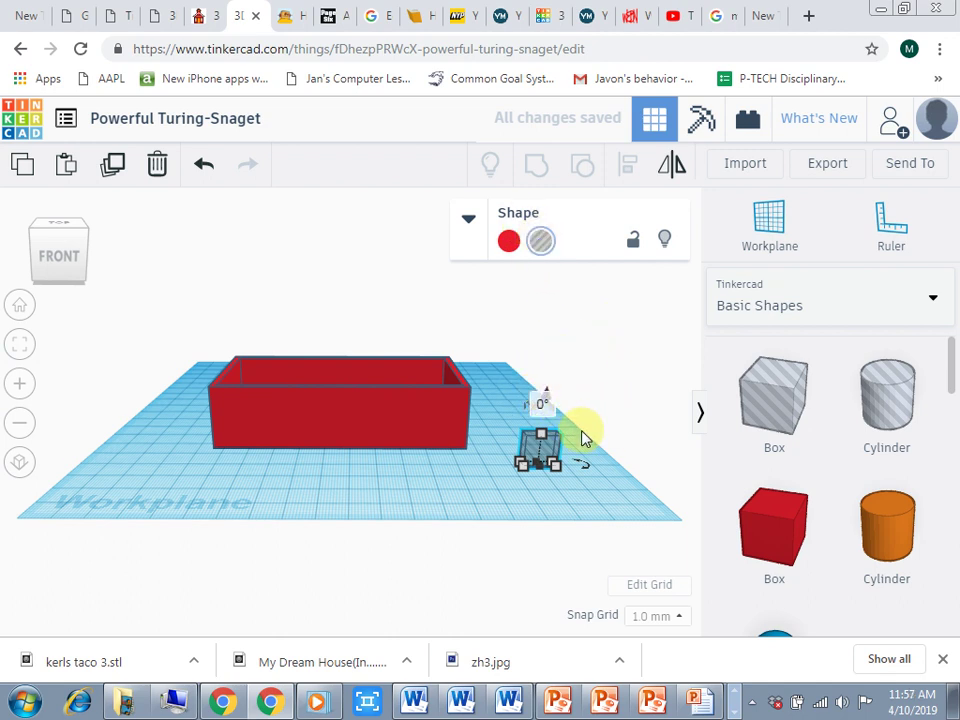
{"action": "scroll", "coordinate": [585, 430], "scroll_direction": "up", "scroll_amount": 3}
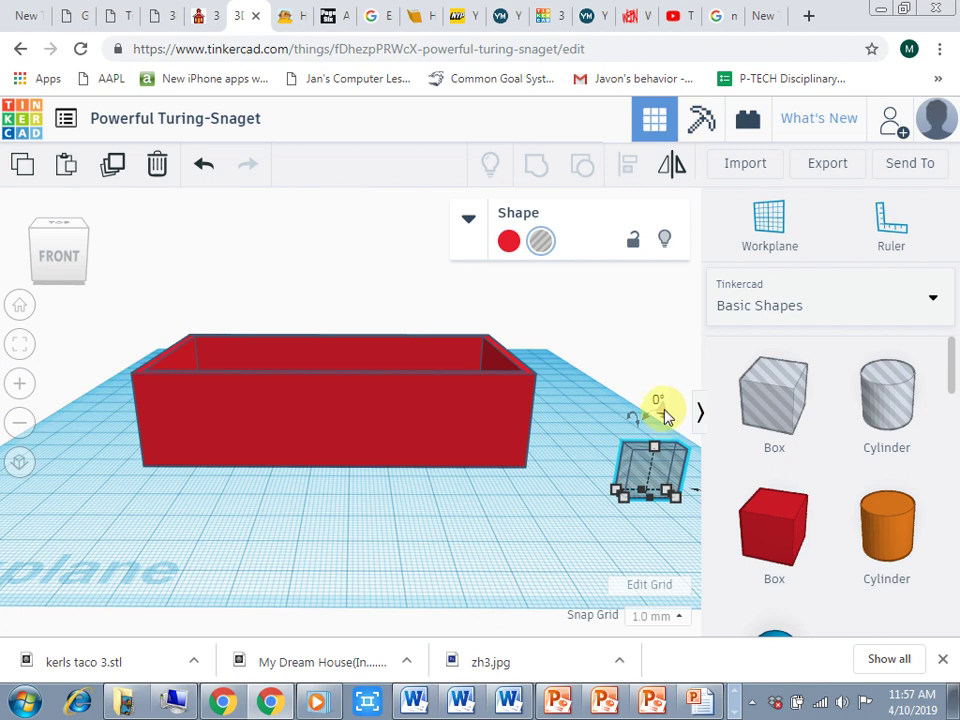
{"action": "left_click", "coordinate": [658, 404]}
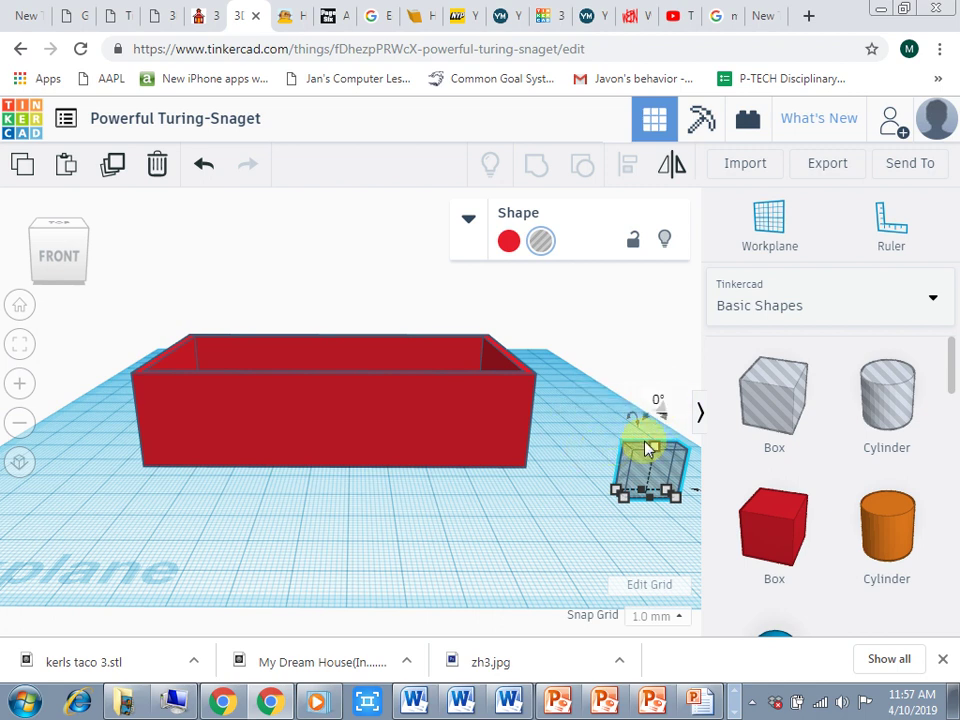
{"action": "scroll", "coordinate": [652, 458], "scroll_direction": "down", "scroll_amount": 2}
{"action": "scroll", "coordinate": [652, 458], "scroll_direction": "down", "scroll_amount": 3}
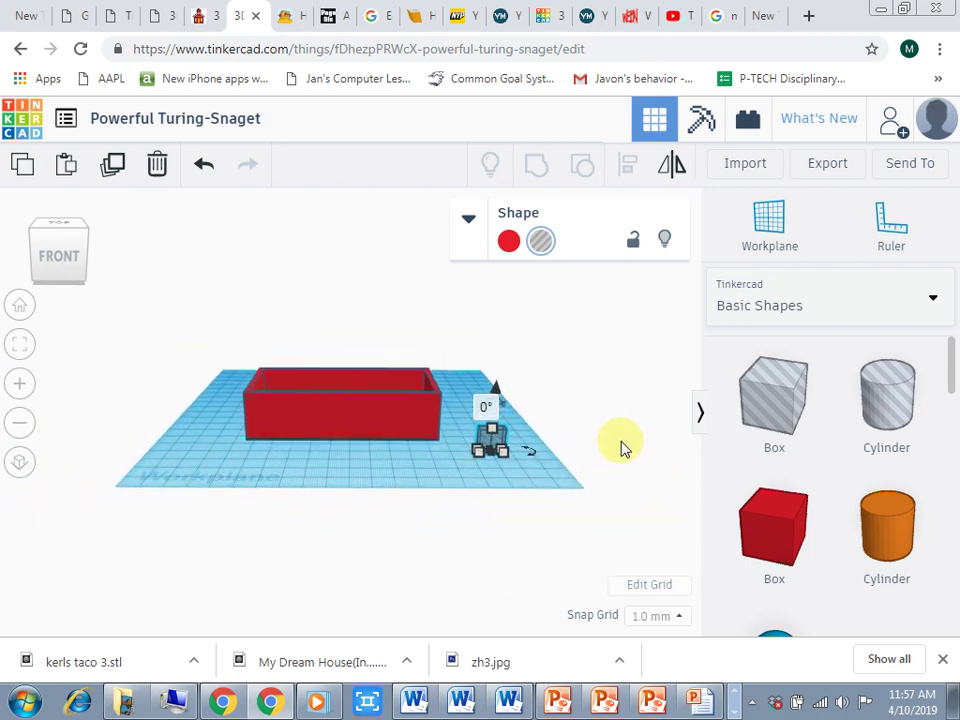
{"action": "left_click_drag", "start_coordinate": [484, 386], "coordinate": [486, 372]}
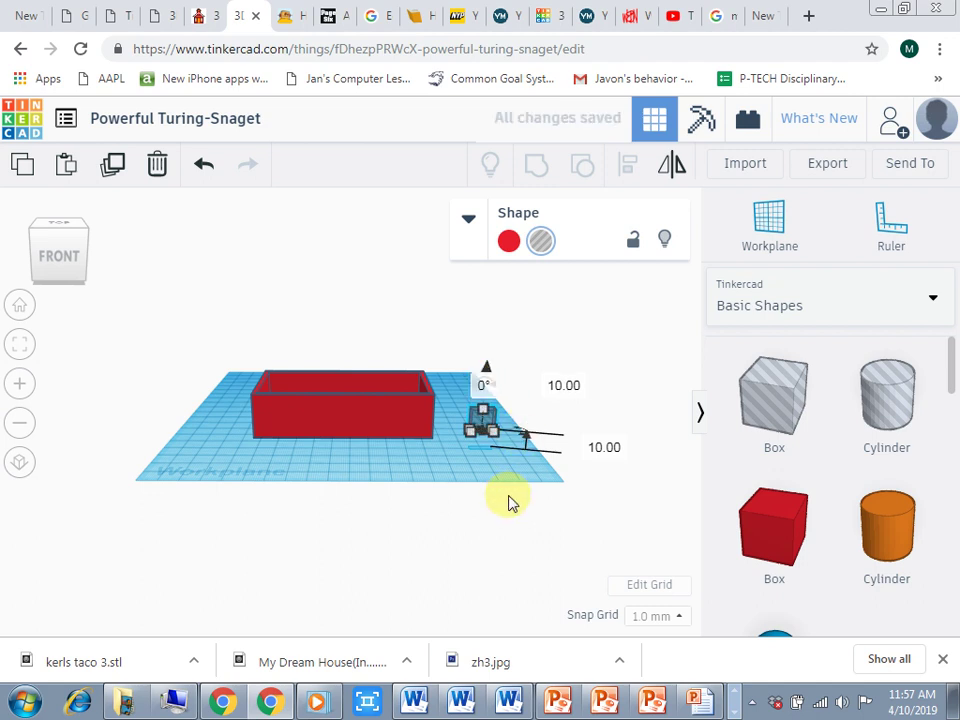
Nudge the hole back into the house wall and slightly sideways.
{"action": "right_click_drag", "start_coordinate": [564, 550], "coordinate": [381, 536]}
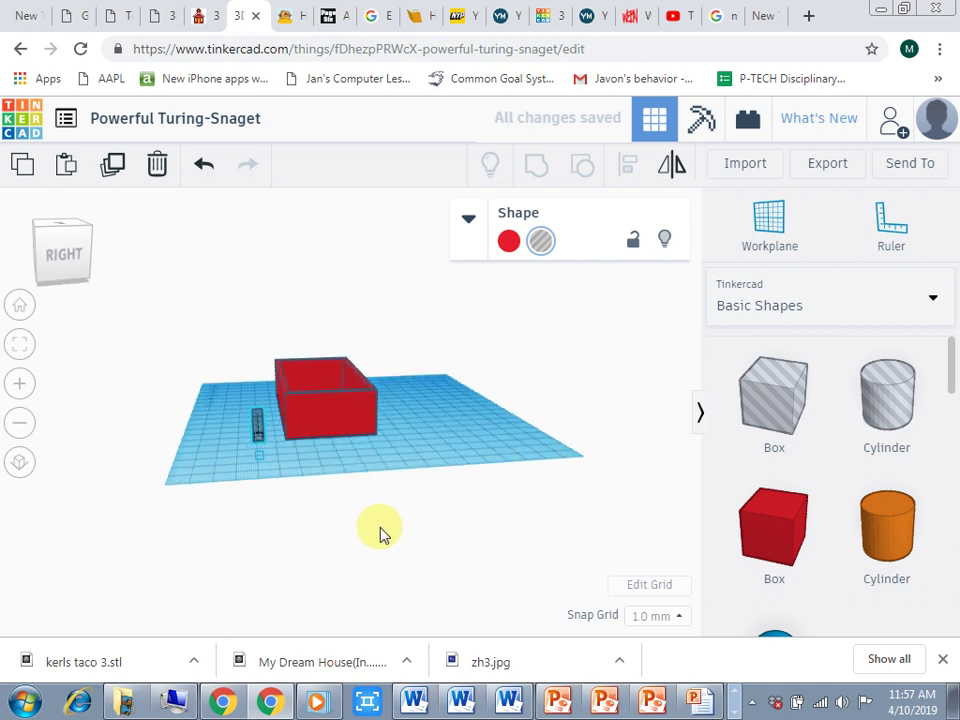
{"action": "scroll", "coordinate": [336, 519], "scroll_direction": "up", "scroll_amount": 3}
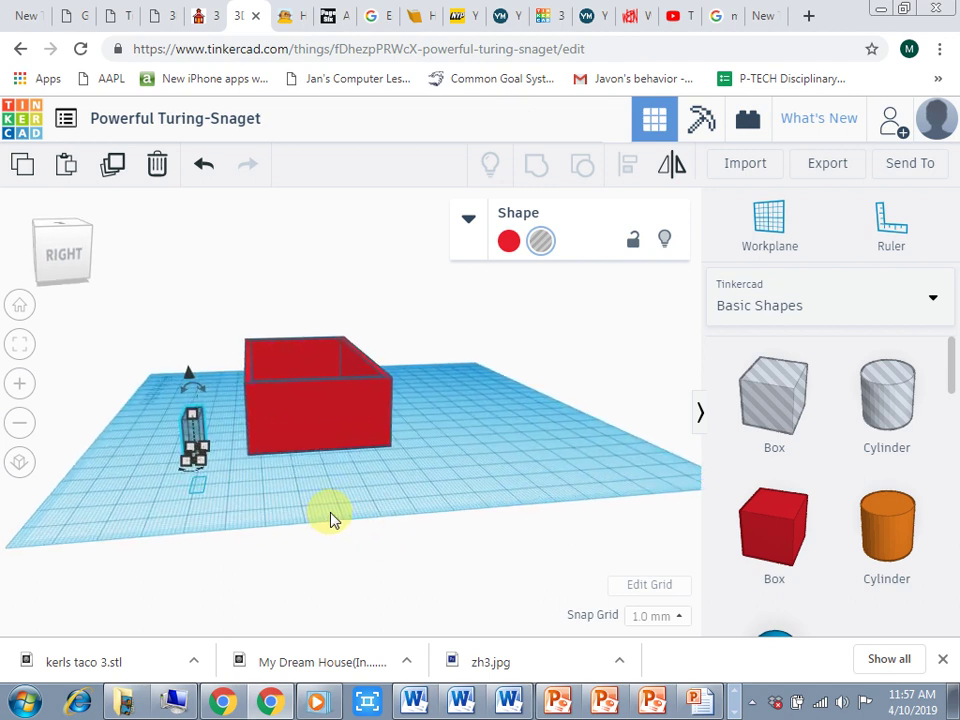
{"action": "key", "text": "Up"}
{"action": "key", "text": "Up"}
{"action": "key", "text": "Up"}
{"action": "key", "text": "Up"}
{"action": "key", "text": "Up"}
{"action": "key", "text": "Up"}
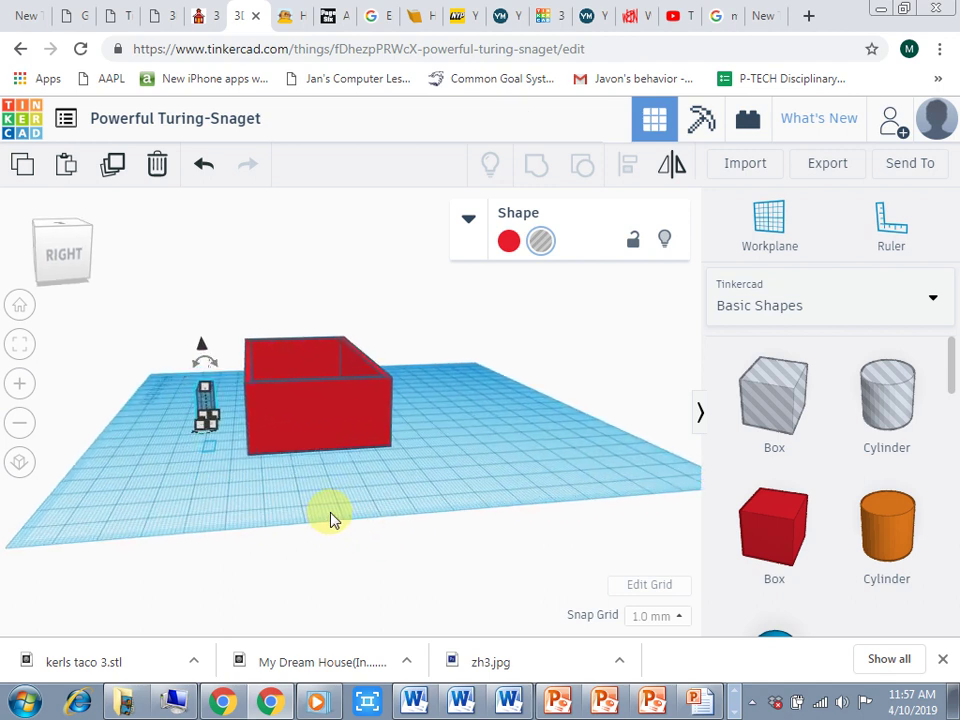
{"action": "key", "text": "Up"}
{"action": "key", "text": "Up"}
{"action": "key", "text": "Up"}
{"action": "key", "text": "Up"}
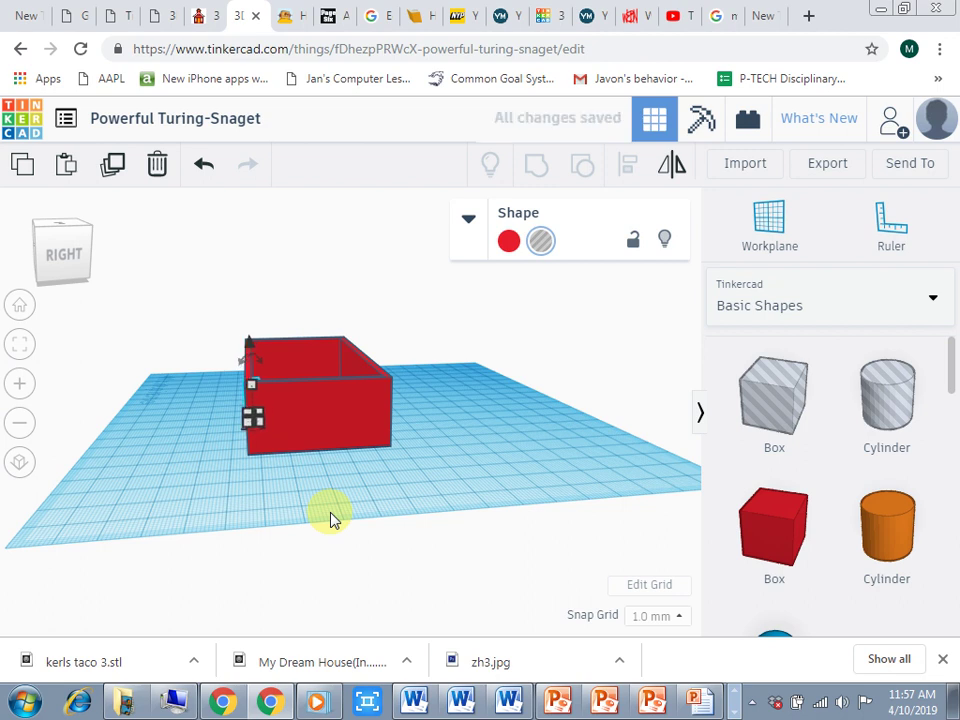
{"action": "key", "text": "Left"}
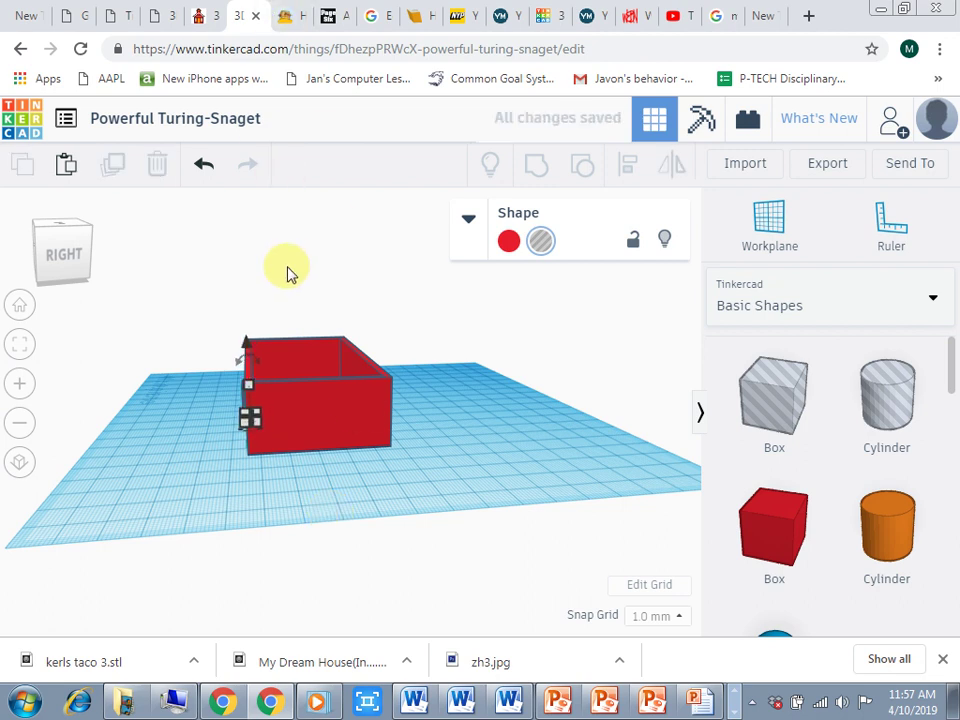
Fine-tune the hole's position along the wall and reselect it.
{"action": "left_click", "coordinate": [289, 270]}
{"action": "right_click_drag", "start_coordinate": [289, 270], "coordinate": [421, 458]}
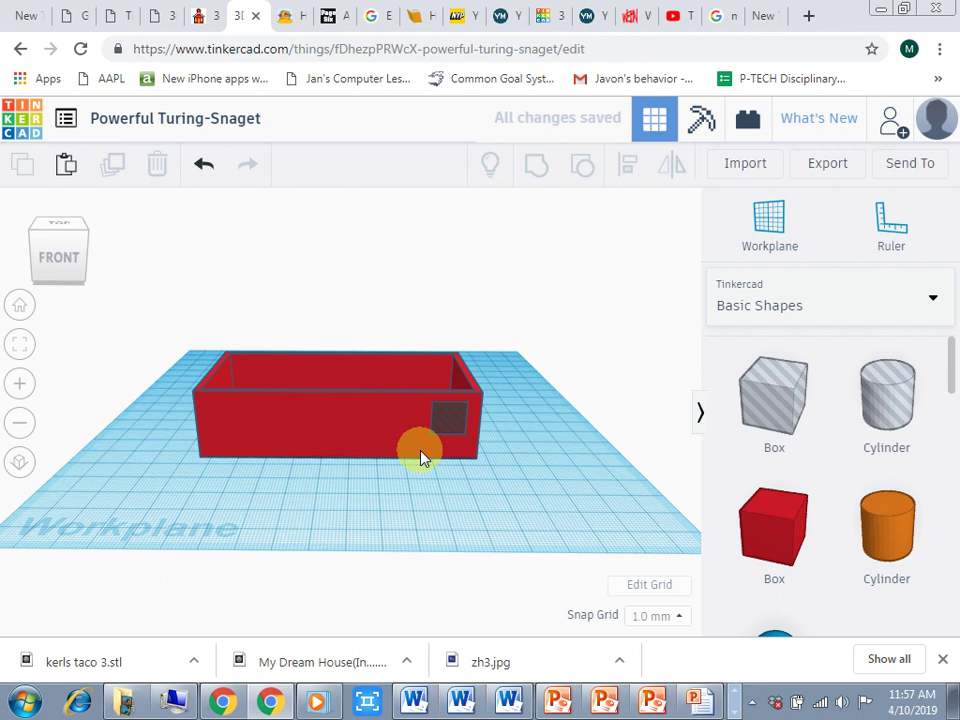
{"action": "left_click", "coordinate": [450, 432]}
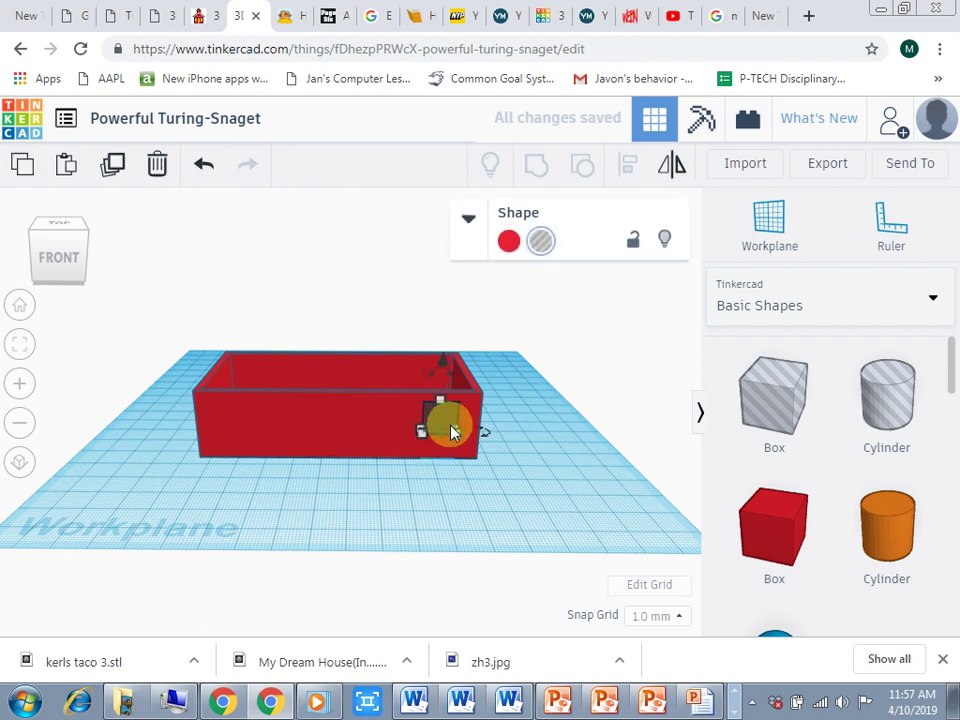
{"action": "left_click_drag", "start_coordinate": [450, 432], "coordinate": [451, 433]}
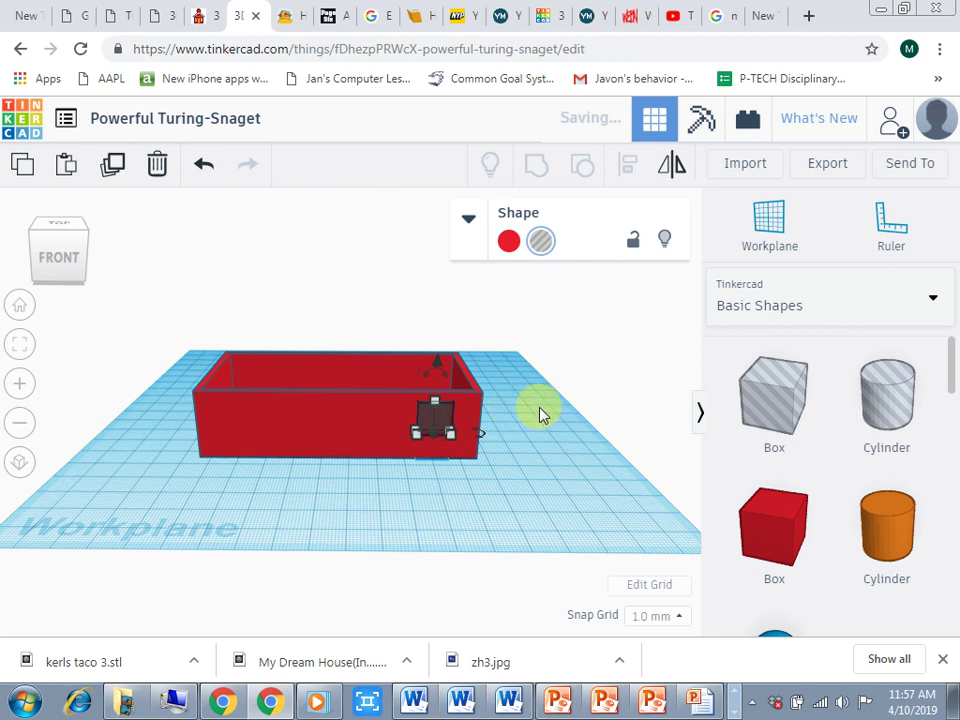
{"action": "right_click_drag", "start_coordinate": [540, 415], "coordinate": [343, 486]}
{"action": "left_click", "coordinate": [262, 492]}
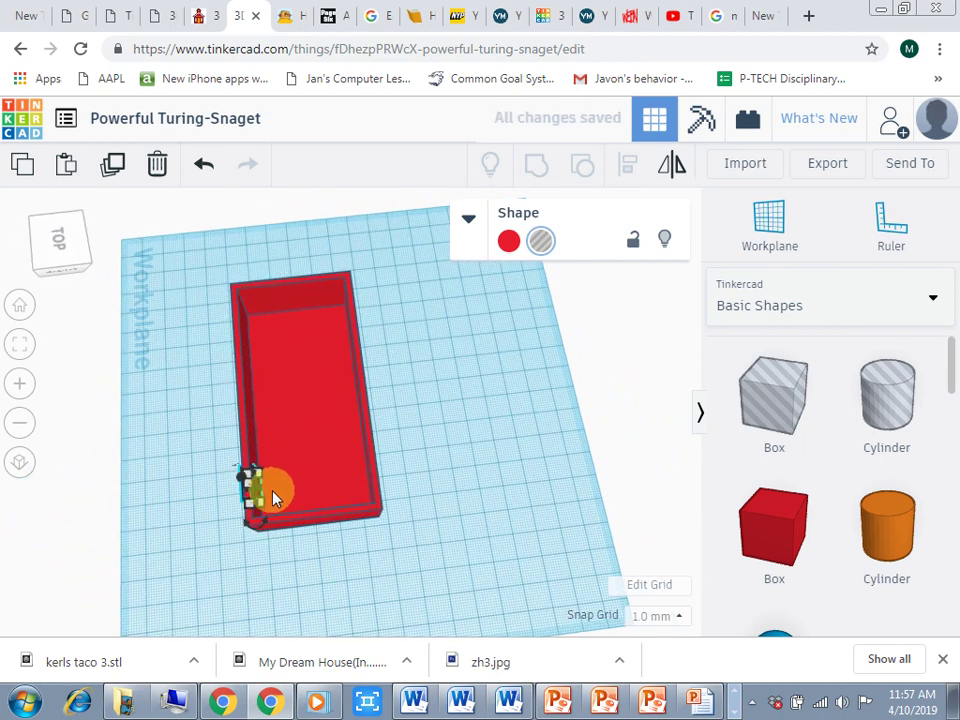
Duplicate the window hole and slide the copy out onto the workplane as a spare.
{"action": "left_click", "coordinate": [200, 485]}
{"action": "right_click_drag", "start_coordinate": [200, 485], "coordinate": [422, 405]}
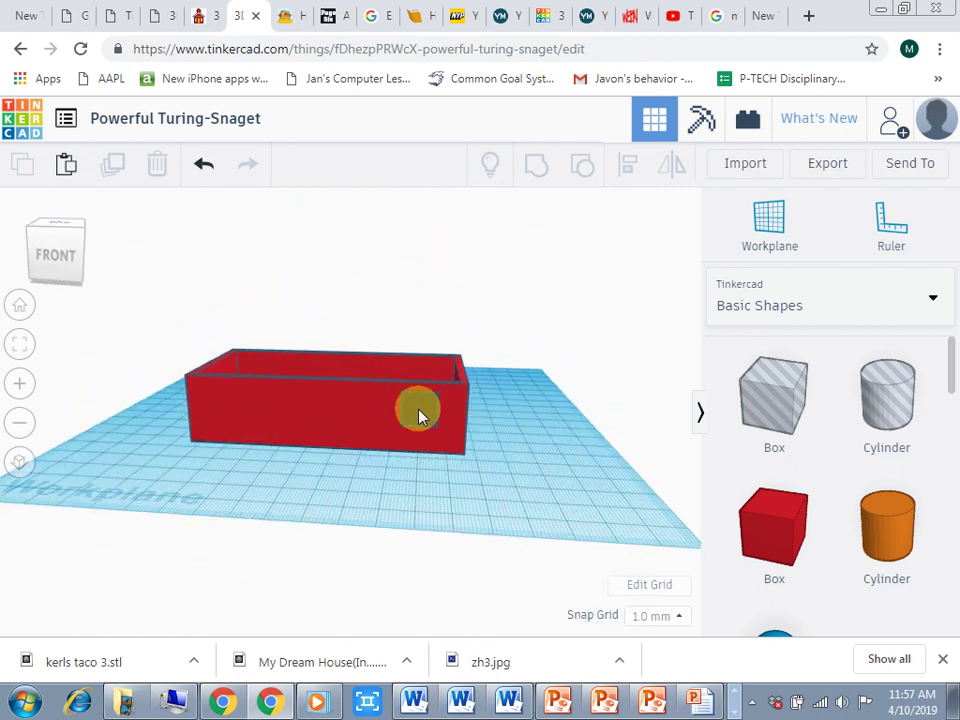
{"action": "left_click", "coordinate": [420, 417]}
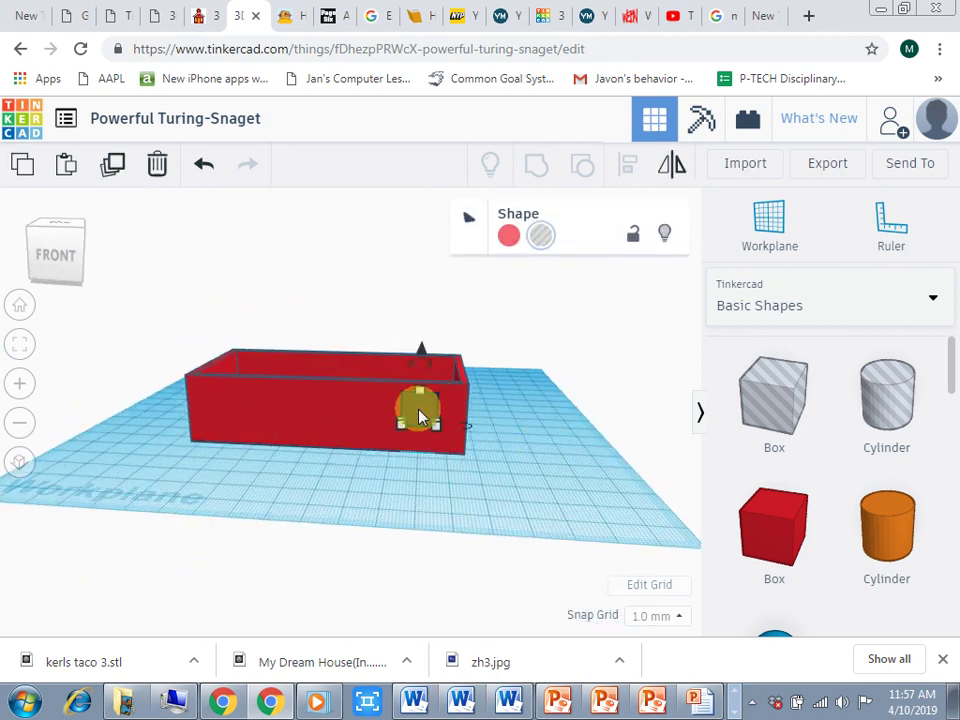
{"action": "left_click", "coordinate": [115, 166]}
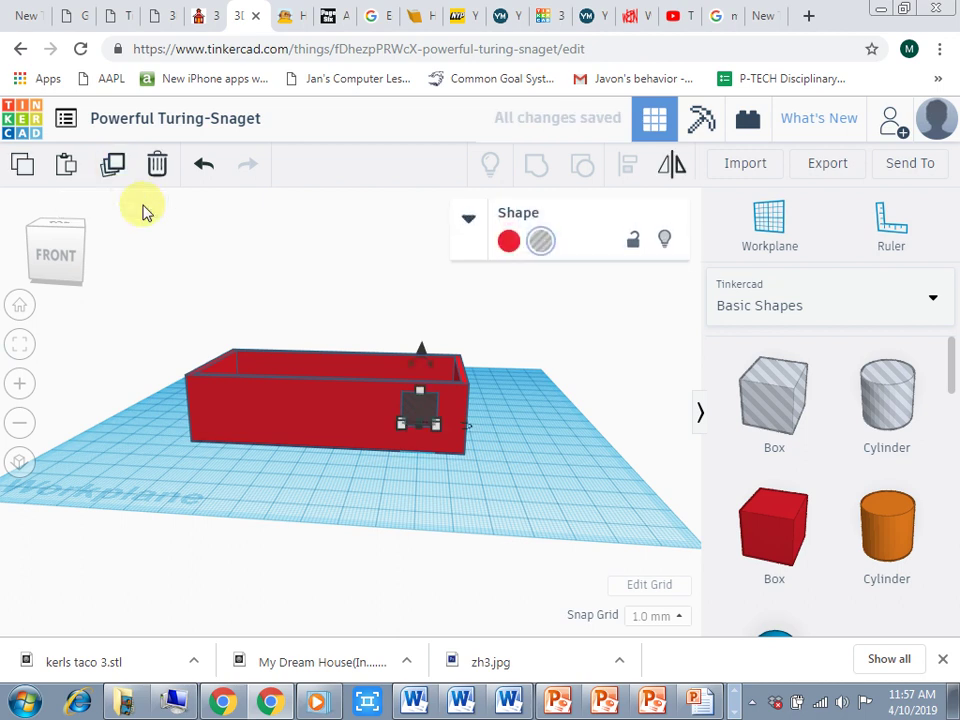
{"action": "key", "text": "Right"}
{"action": "key", "text": "Right"}
{"action": "key", "text": "Right"}
{"action": "key", "text": "Right"}
{"action": "key", "text": "Right"}
{"action": "key", "text": "Right"}
{"action": "key", "text": "Right"}
{"action": "key", "text": "Right"}
{"action": "key", "text": "Right"}
{"action": "key", "text": "Right"}
{"action": "key", "text": "Right"}
{"action": "key", "text": "Right"}
{"action": "key", "text": "Right"}
{"action": "key", "text": "Right"}
{"action": "key", "text": "Right"}
{"action": "key", "text": "Right"}
{"action": "key", "text": "Right"}
{"action": "key", "text": "Right"}
{"action": "key", "text": "Right"}
{"action": "key", "text": "Right"}
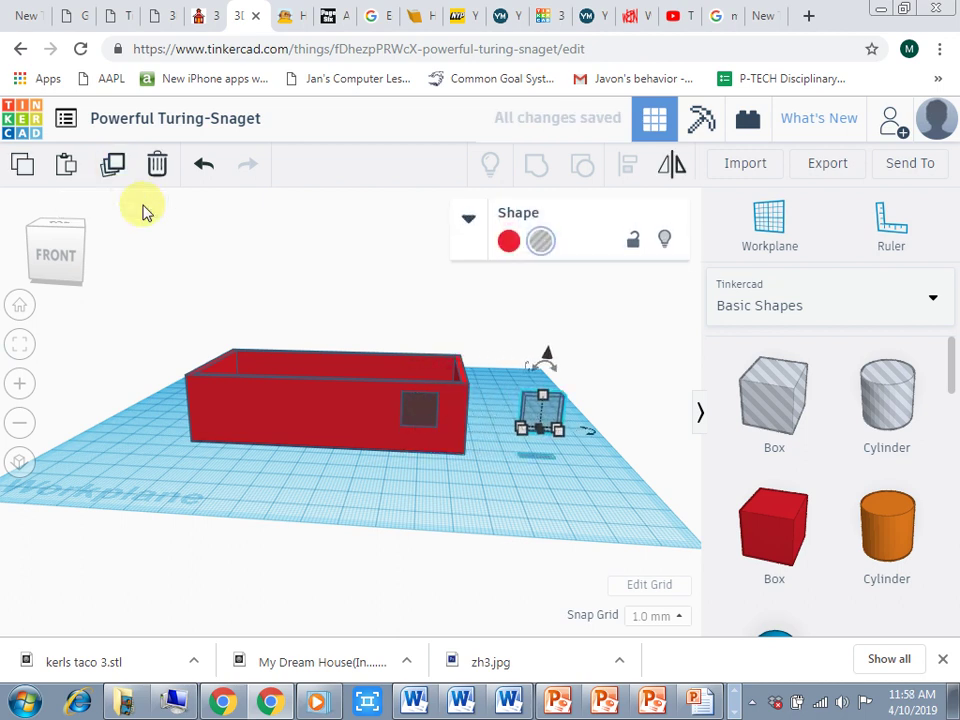
Group the red house with the window hole to cut the opening.
{"action": "left_click", "coordinate": [390, 456]}
{"action": "left_click", "coordinate": [356, 424]}
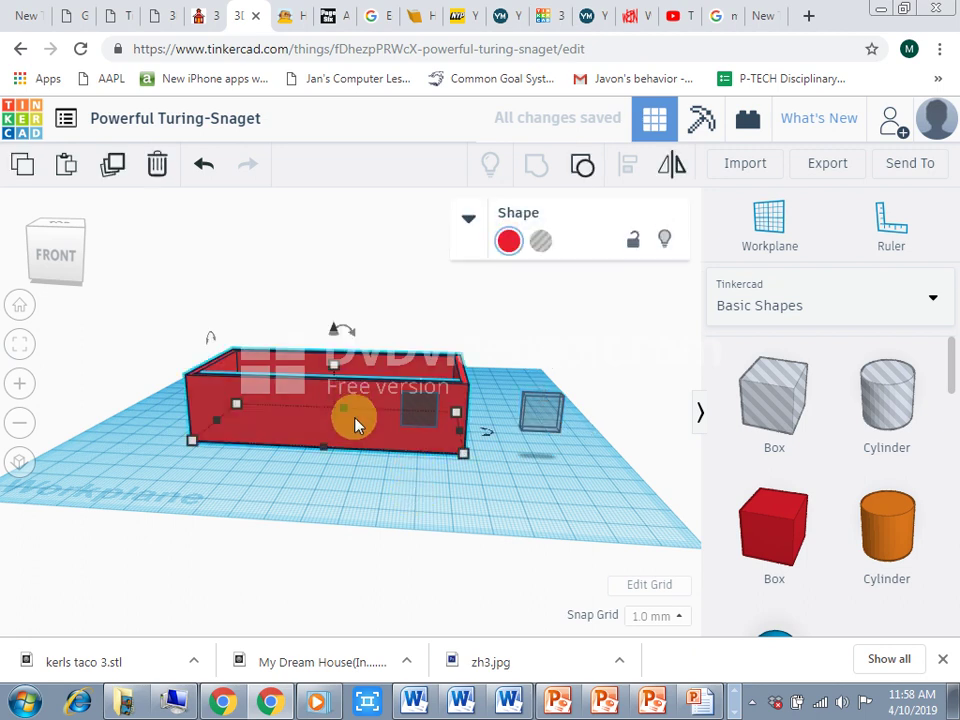
{"action": "left_click", "coordinate": [425, 405], "text": "shift"}
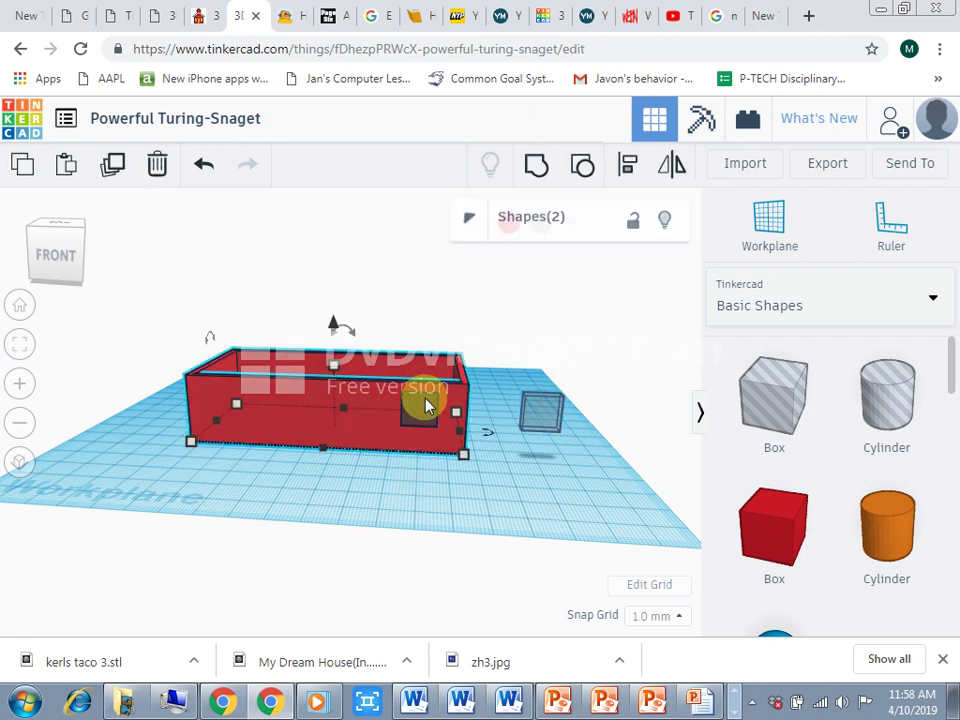
{"action": "left_click", "coordinate": [536, 170]}
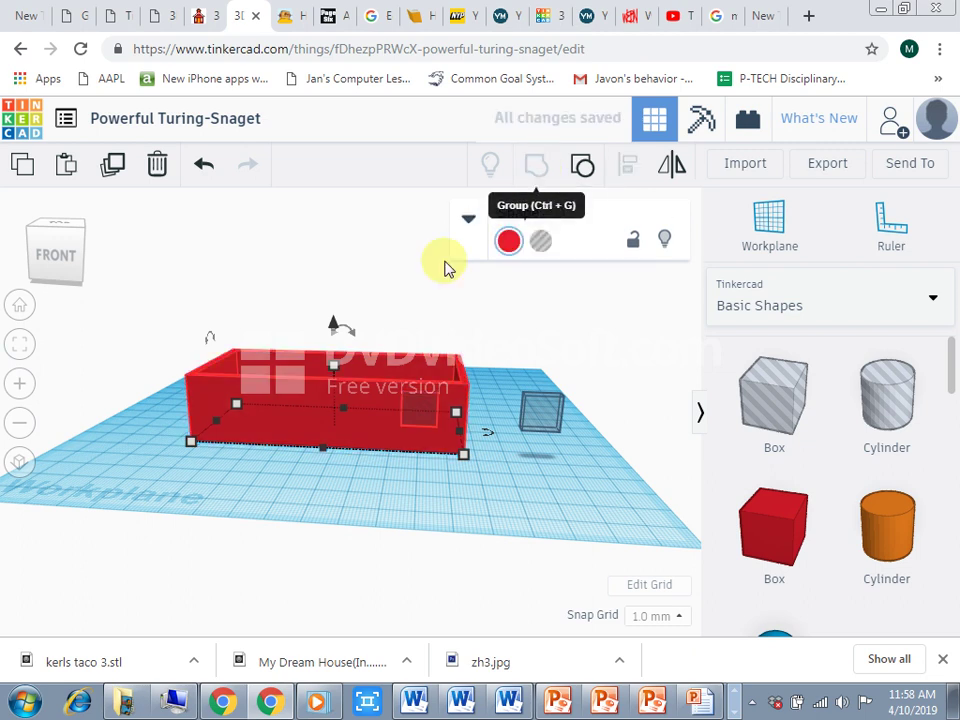
{"action": "left_click", "coordinate": [393, 275]}
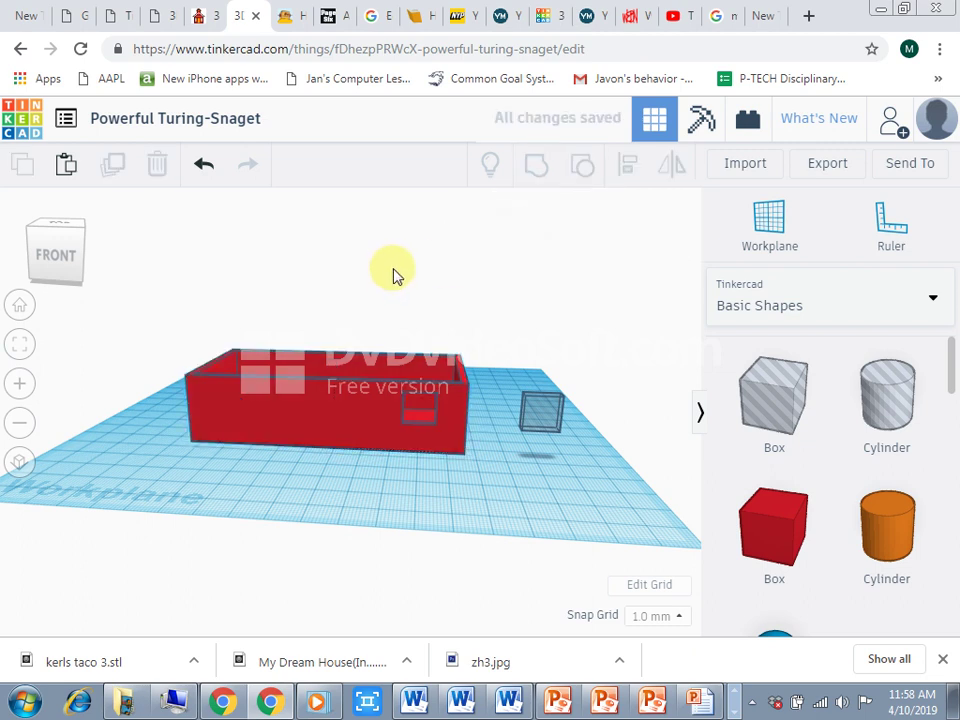
{"action": "right_click_drag", "start_coordinate": [480, 388], "coordinate": [420, 402]}
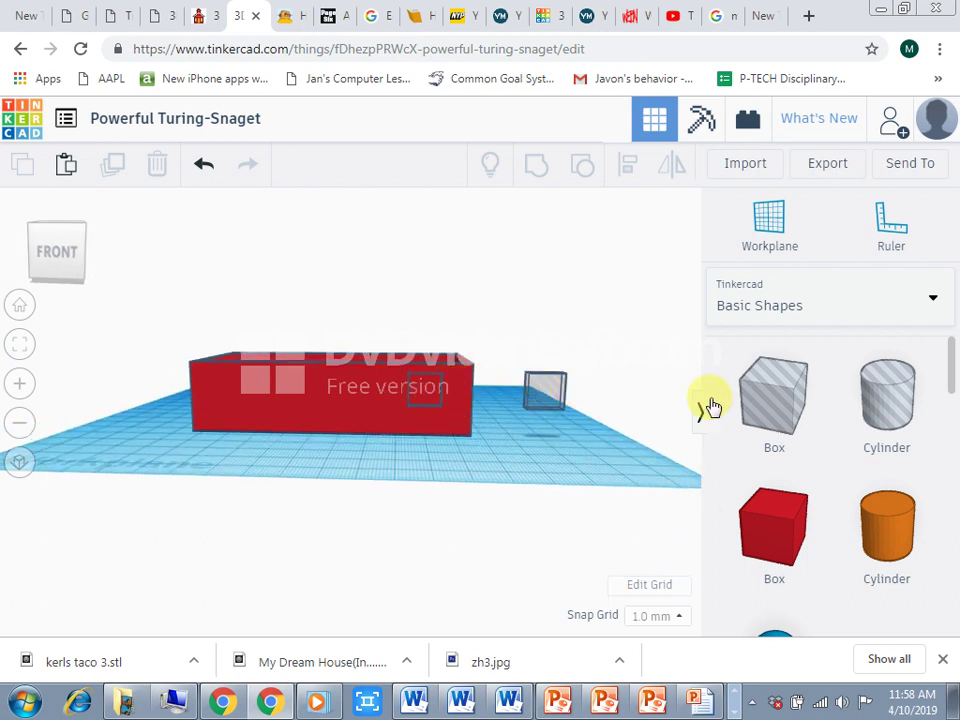
Change the spare box's 4.00 mm width to 1 mm, making a thin pane.
{"action": "left_click_drag", "start_coordinate": [757, 540], "coordinate": [620, 424]}
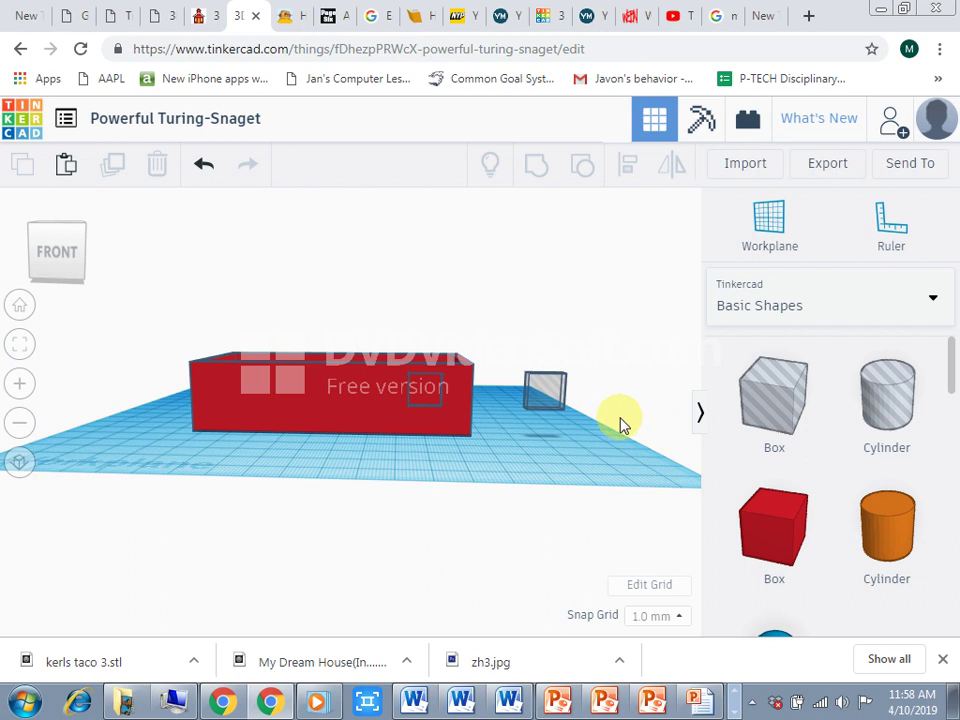
{"action": "left_click", "coordinate": [545, 395]}
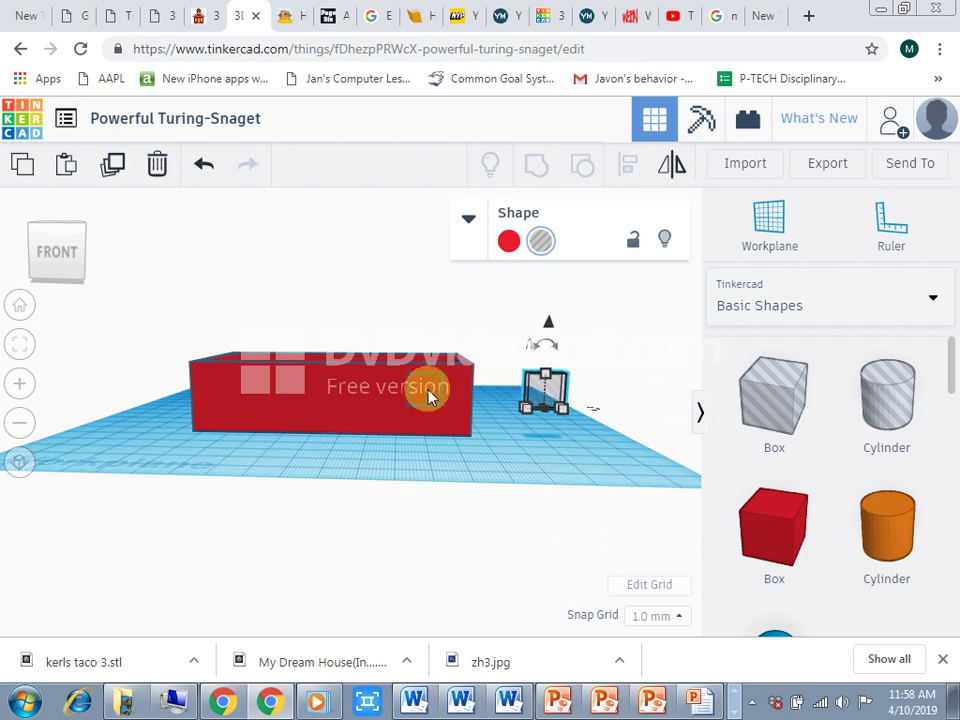
{"action": "right_click_drag", "start_coordinate": [630, 407], "coordinate": [435, 416]}
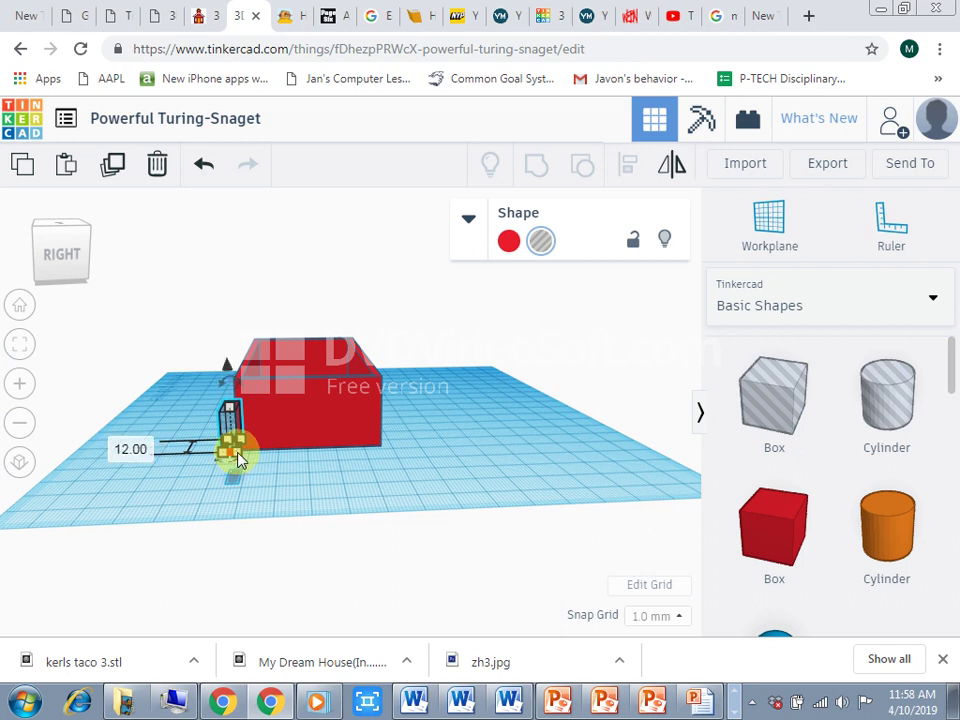
{"action": "scroll", "coordinate": [240, 462], "scroll_direction": "up", "scroll_amount": 1}
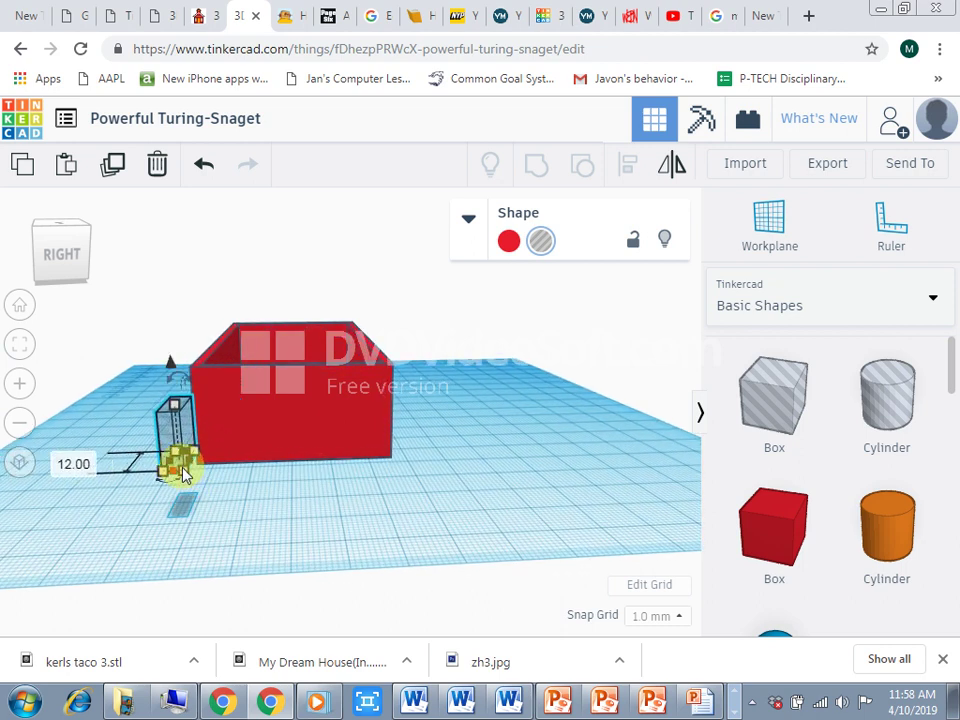
{"action": "right_click_drag", "start_coordinate": [183, 474], "coordinate": [150, 516]}
{"action": "left_click", "coordinate": [180, 518]}
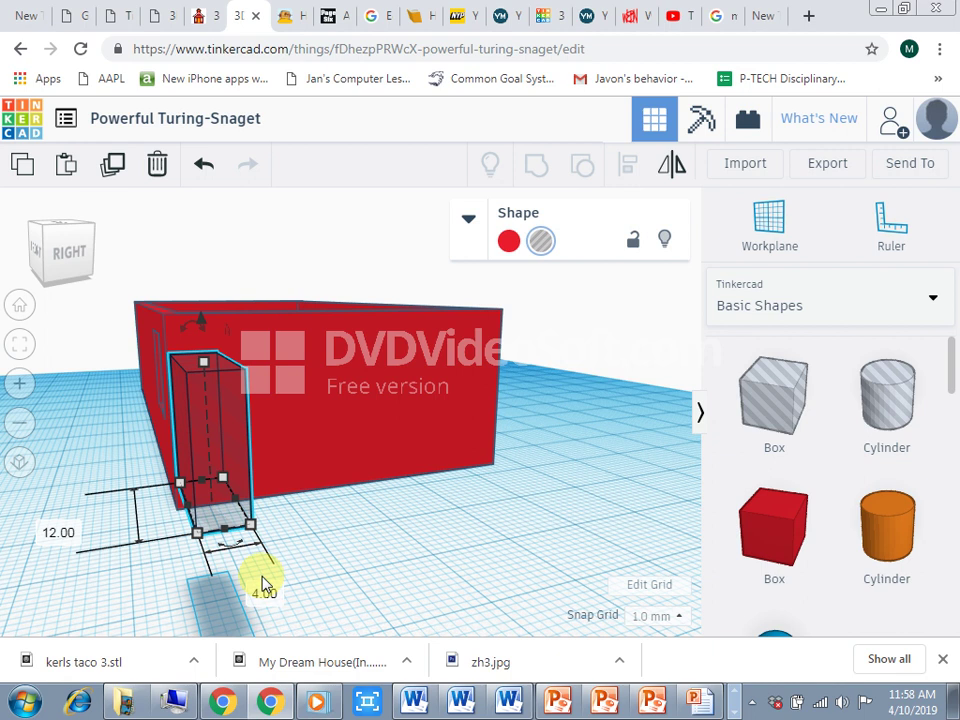
{"action": "left_click", "coordinate": [266, 595]}
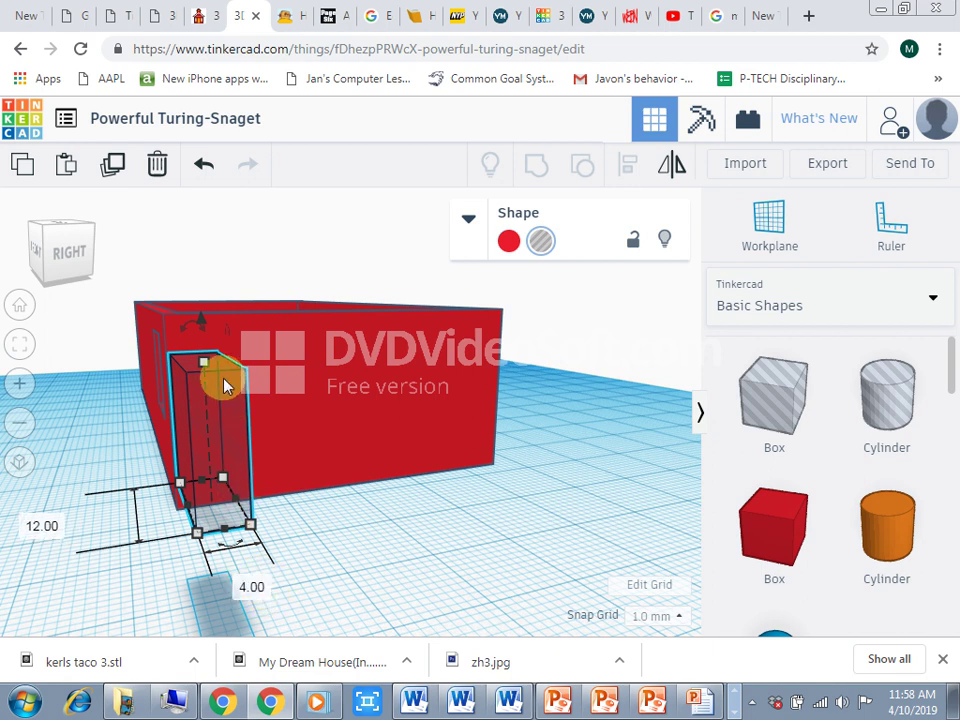
{"action": "left_click", "coordinate": [255, 585]}
{"action": "type", "text": "1"}
{"action": "key", "text": "Return"}
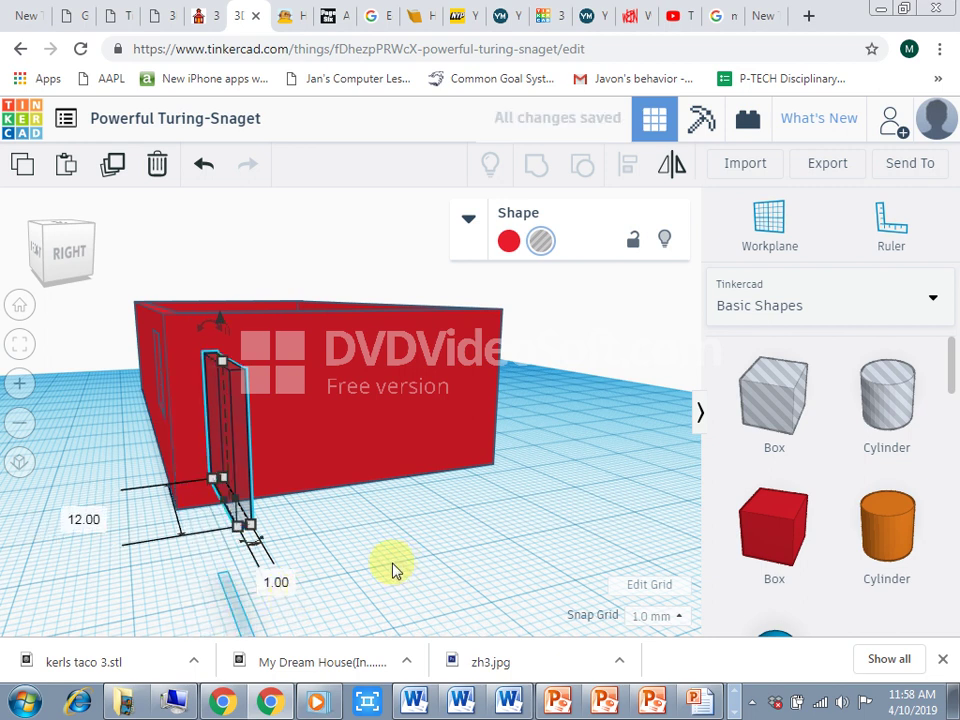
{"action": "right_click_drag", "start_coordinate": [470, 552], "coordinate": [542, 542]}
{"action": "scroll", "coordinate": [540, 552], "scroll_direction": "down", "scroll_amount": 3}
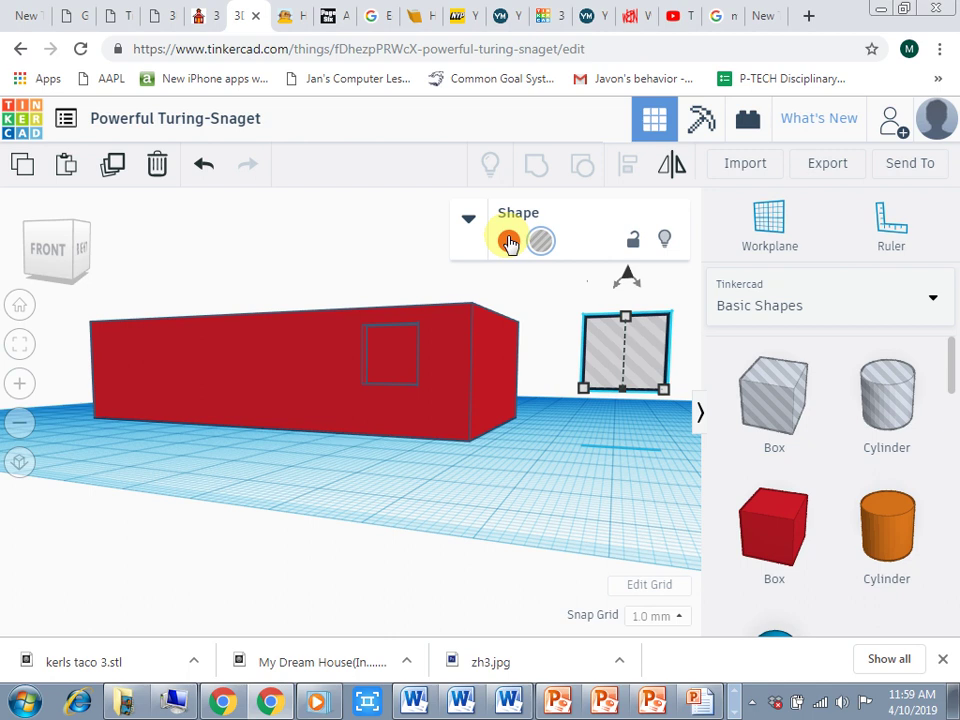
Make the pane a transparent light-blue solid and slide it left toward the window.
{"action": "left_click", "coordinate": [509, 242]}
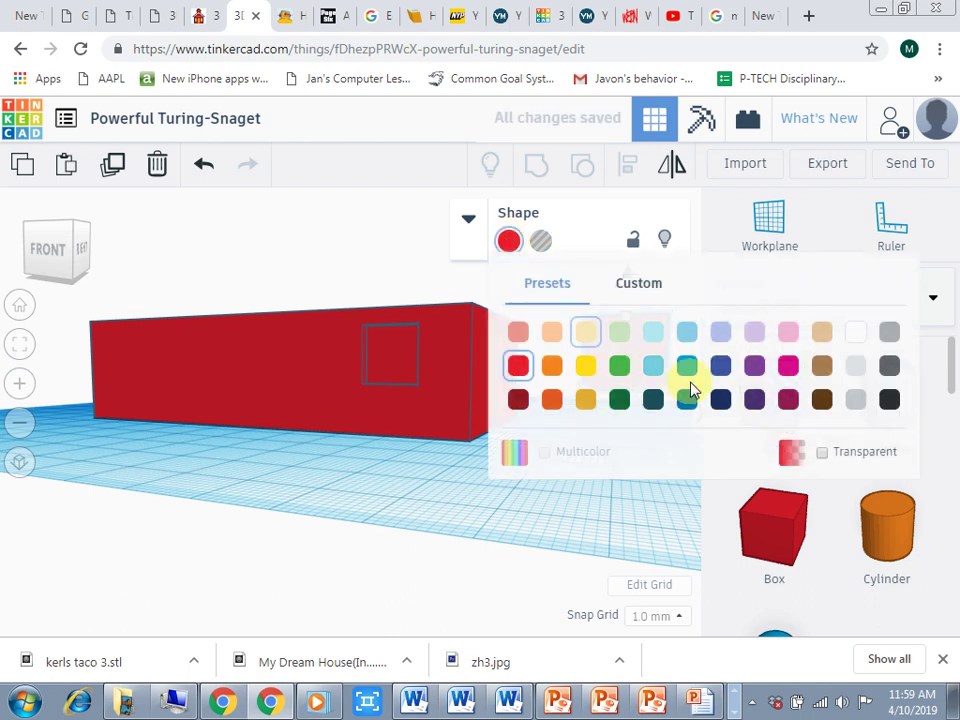
{"action": "left_click", "coordinate": [822, 455]}
{"action": "left_click", "coordinate": [653, 333]}
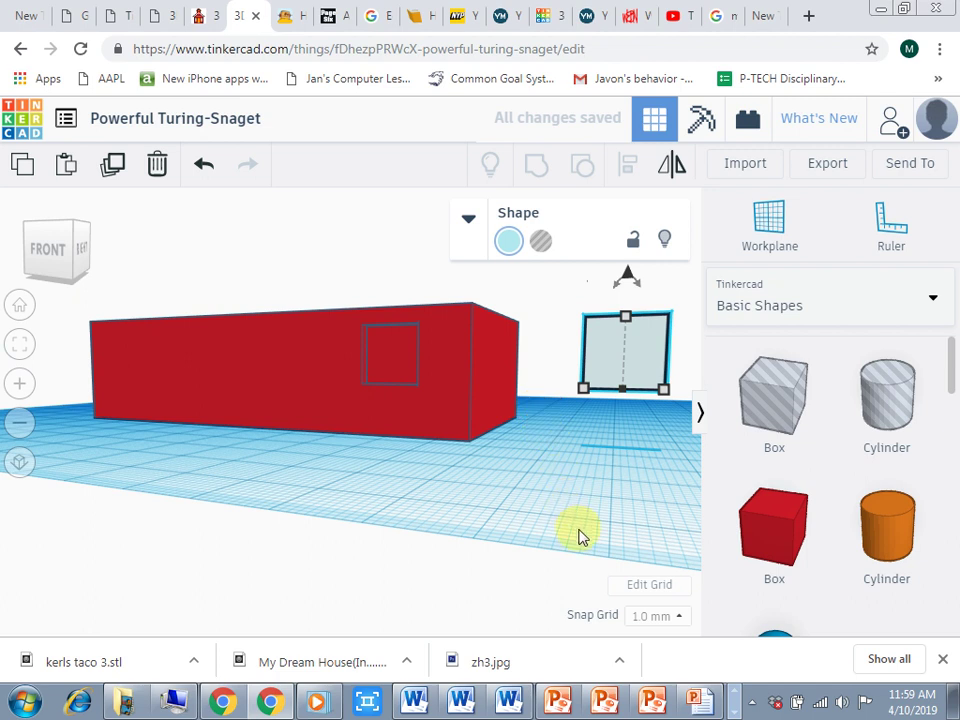
{"action": "key", "text": "Left"}
{"action": "key", "text": "Left"}
{"action": "key", "text": "Left"}
{"action": "key", "text": "Left"}
{"action": "key", "text": "Left"}
{"action": "key", "text": "Left"}
{"action": "key", "text": "Left"}
{"action": "key", "text": "Left"}
{"action": "key", "text": "Left"}
{"action": "key", "text": "Left"}
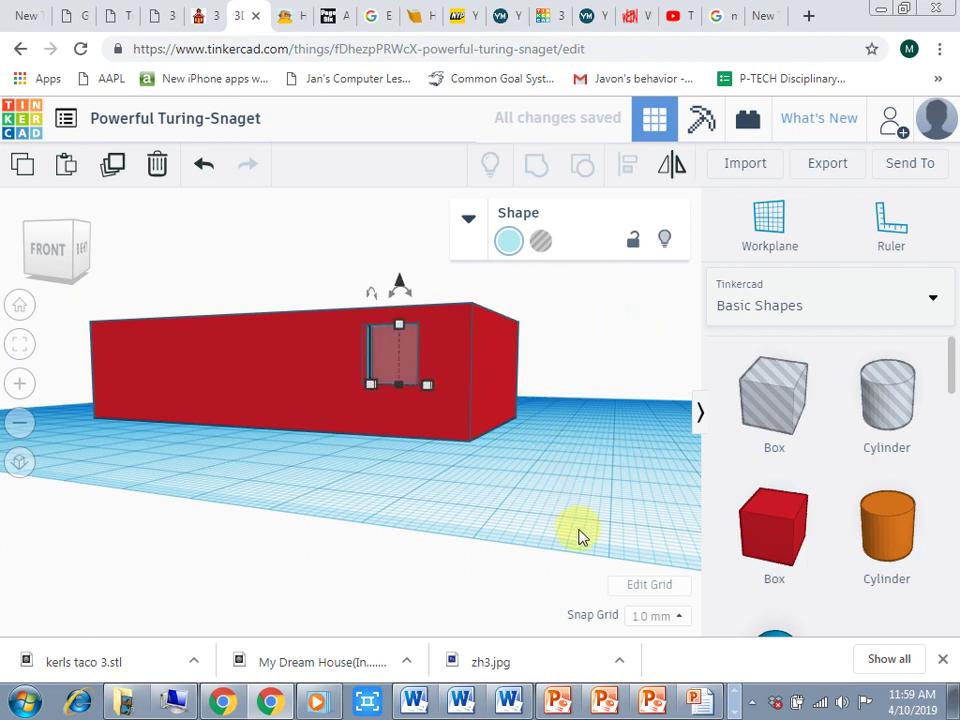
Nudge the pane further left until it sits inside the wall's window opening.
{"action": "key", "text": "Left"}
{"action": "key", "text": "Left"}
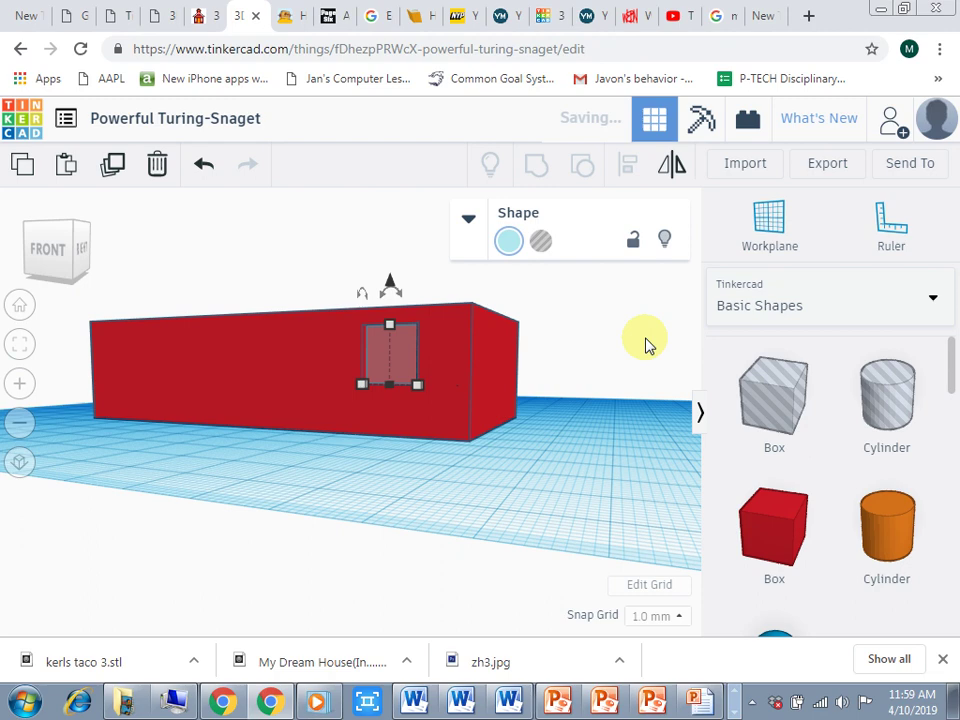
{"action": "right_click_drag", "start_coordinate": [615, 360], "coordinate": [486, 416]}
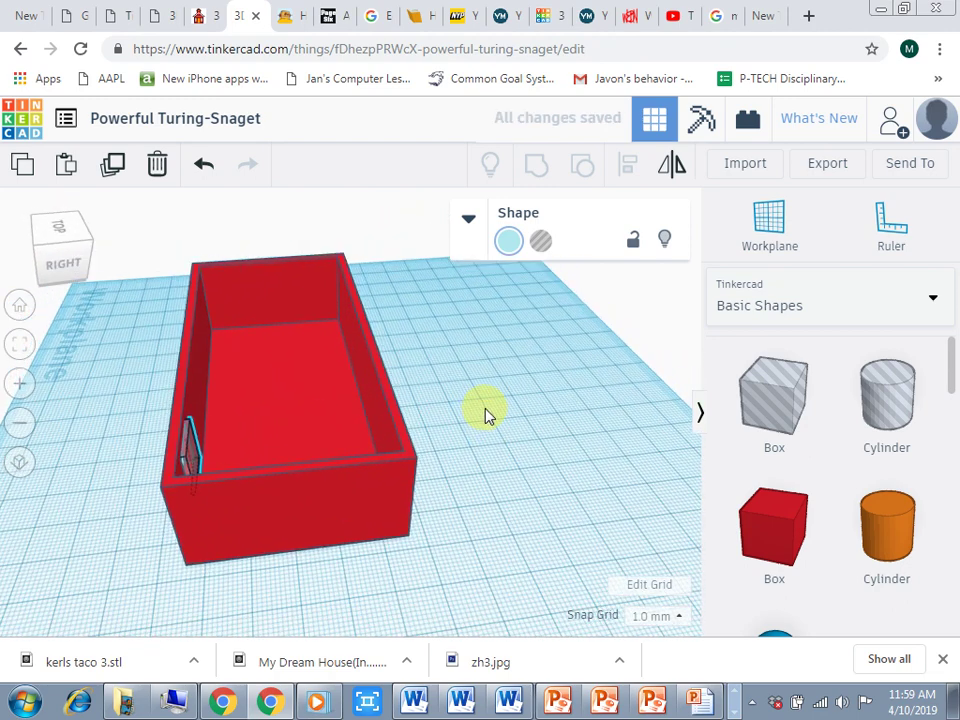
{"action": "key", "text": "Left"}
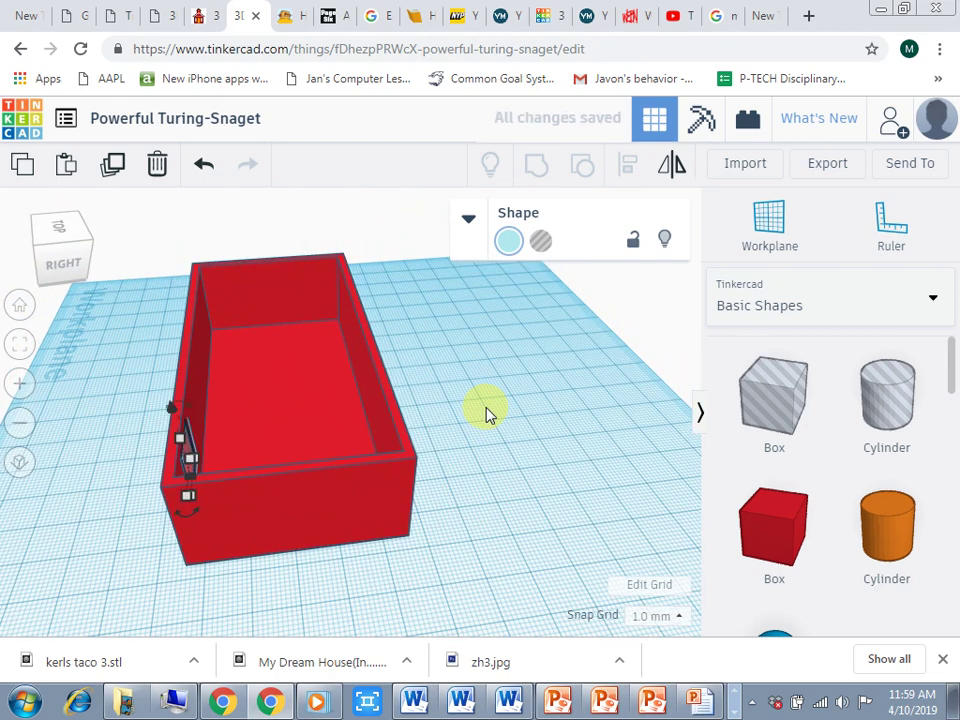
{"action": "left_click", "coordinate": [64, 456]}
{"action": "right_click_drag", "start_coordinate": [75, 454], "coordinate": [253, 444]}
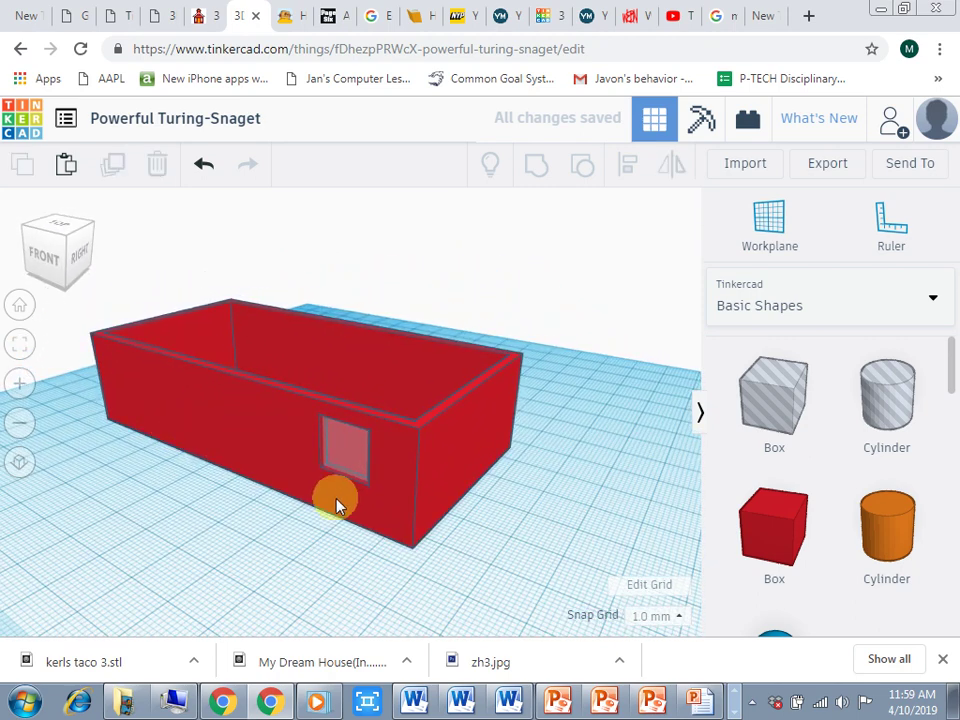
{"action": "scroll", "coordinate": [334, 504], "scroll_direction": "up", "scroll_amount": 4}
{"action": "right_click_drag", "start_coordinate": [336, 505], "coordinate": [351, 565]}
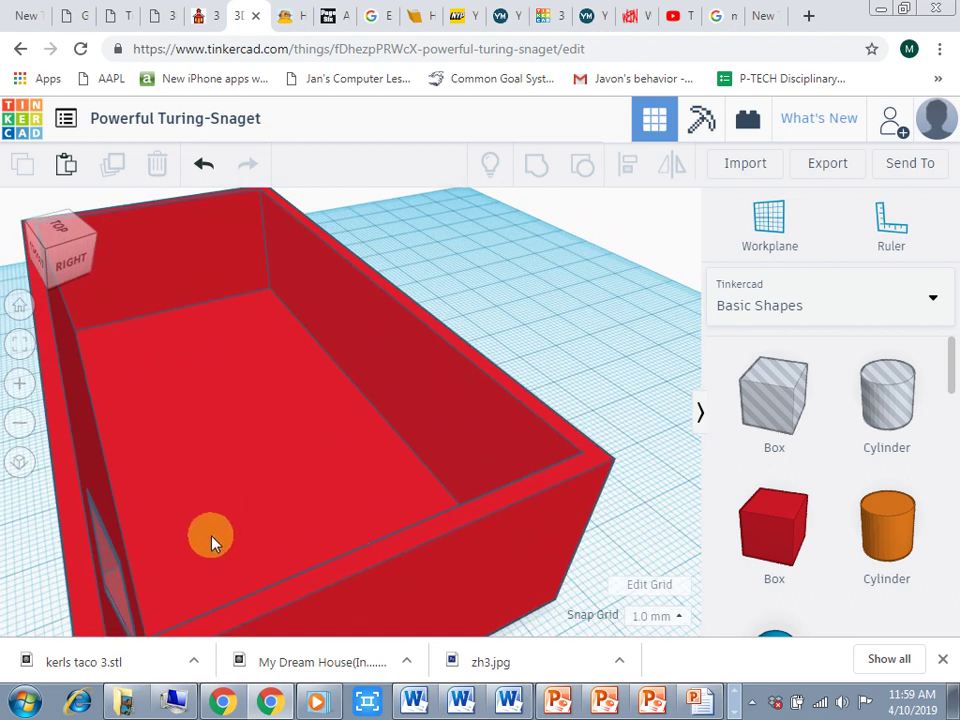
{"action": "left_click", "coordinate": [111, 563]}
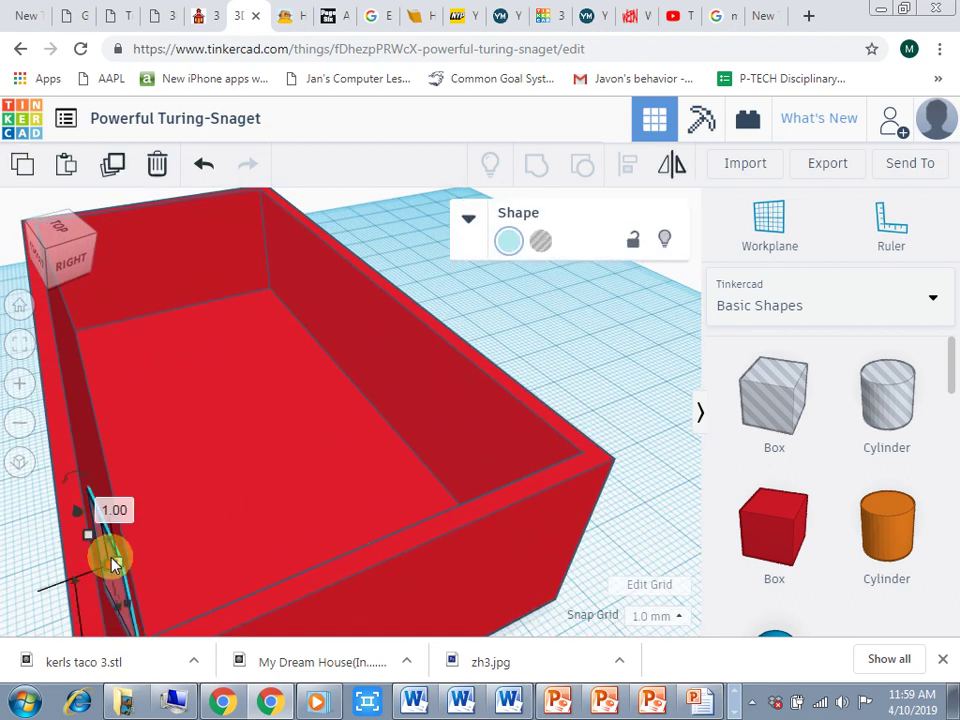
{"action": "left_click_drag", "start_coordinate": [111, 563], "coordinate": [109, 561]}
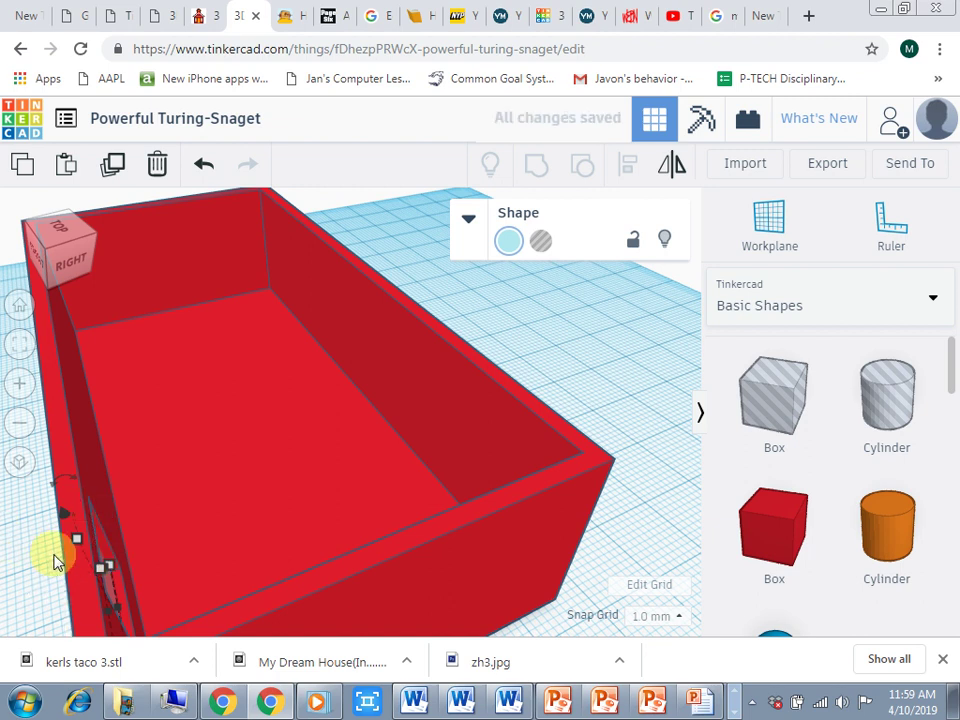
{"action": "right_click_drag", "start_coordinate": [57, 562], "coordinate": [440, 552]}
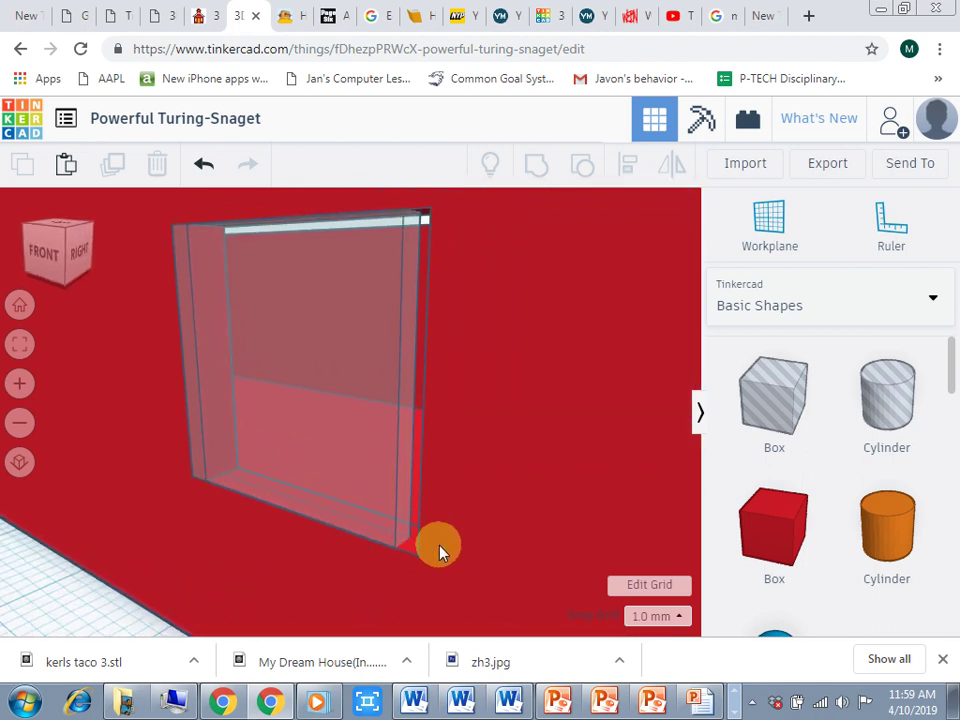
Nudge the light-blue window pane right so it lines up with the wall's window opening.
{"action": "left_click", "coordinate": [343, 503]}
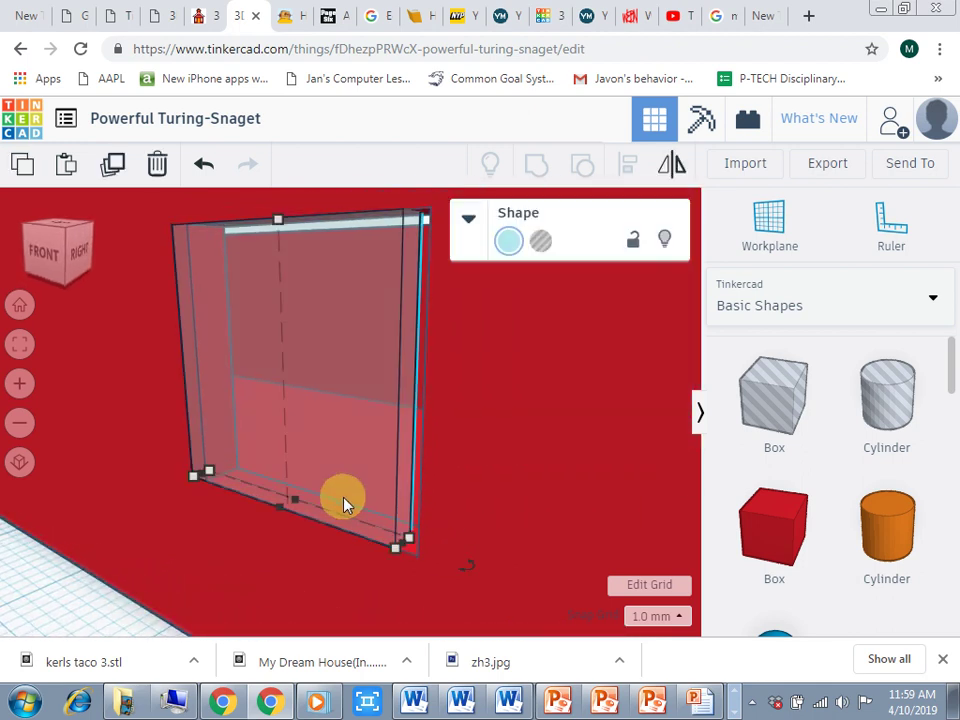
{"action": "key", "text": "ctrl+z"}
{"action": "key", "text": "ctrl+y"}
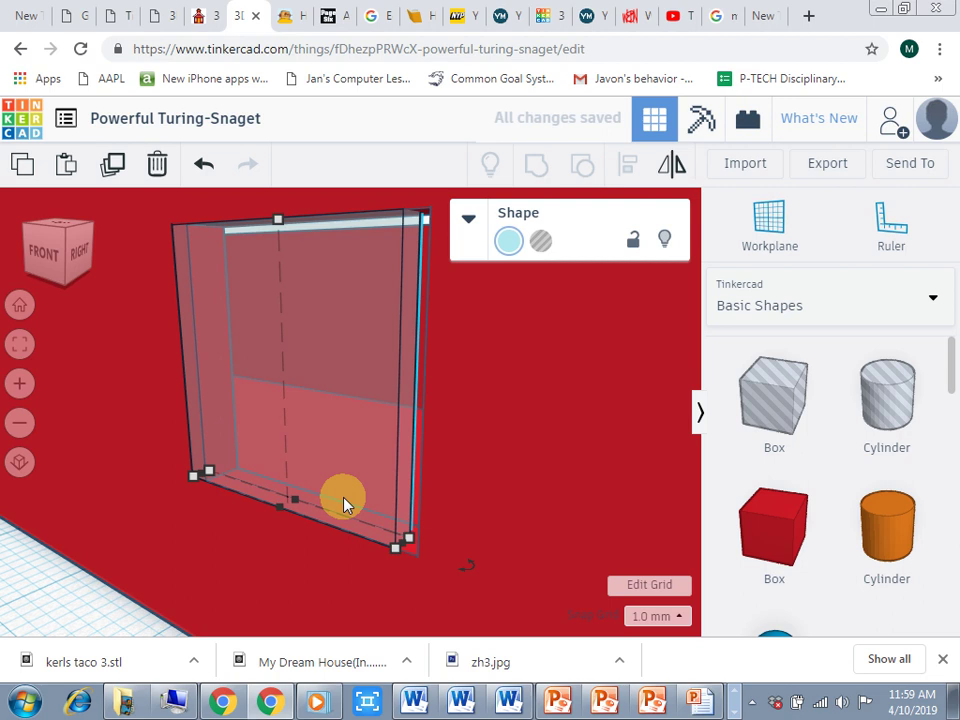
{"action": "key", "text": "Right"}
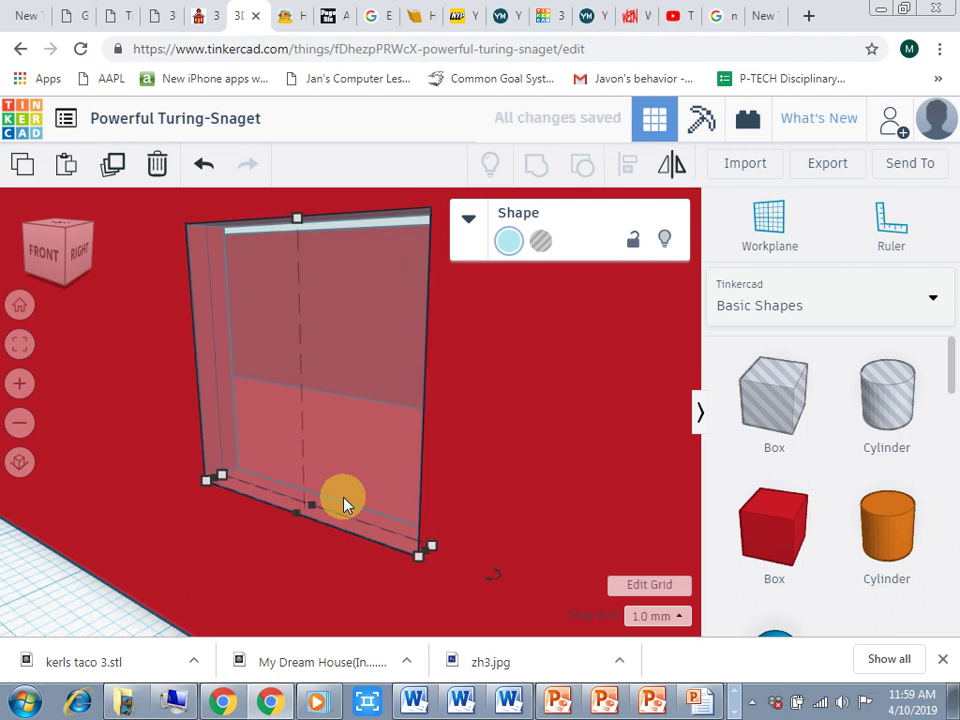
Zoom and orbit to a low side view to check the pane sits flush in the front wall opening.
{"action": "left_click", "coordinate": [559, 467]}
{"action": "scroll", "coordinate": [531, 463], "scroll_direction": "up", "scroll_amount": 5}
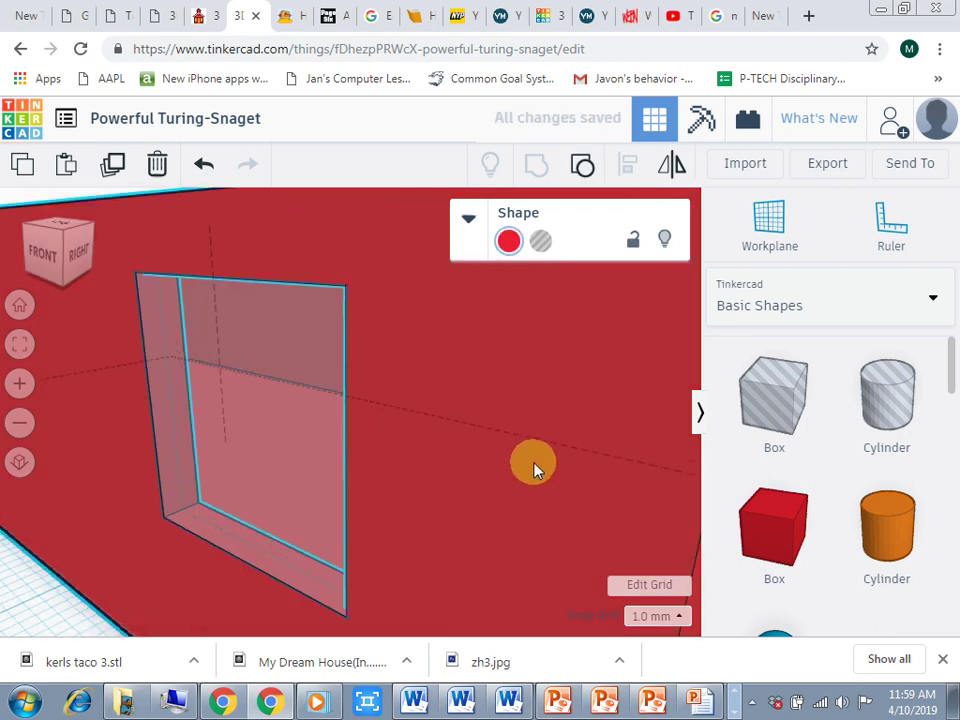
{"action": "scroll", "coordinate": [491, 459], "scroll_direction": "up", "scroll_amount": 2}
{"action": "scroll", "coordinate": [516, 476], "scroll_direction": "down", "scroll_amount": 6}
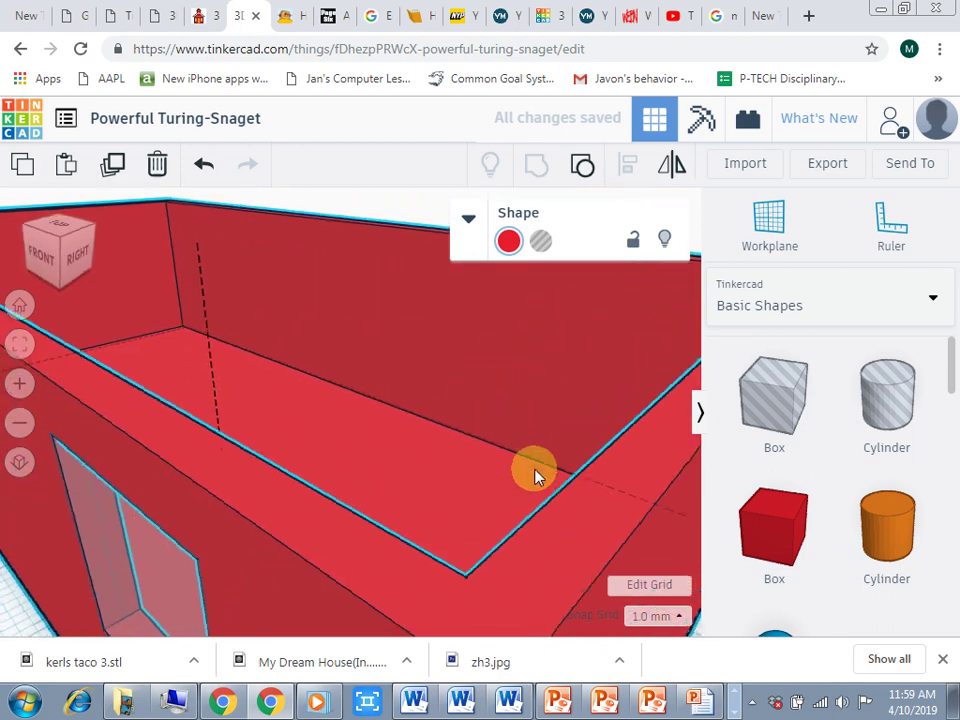
{"action": "scroll", "coordinate": [450, 470], "scroll_direction": "down", "scroll_amount": 5}
{"action": "right_click_drag", "start_coordinate": [306, 521], "coordinate": [510, 477]}
{"action": "left_click", "coordinate": [510, 475]}
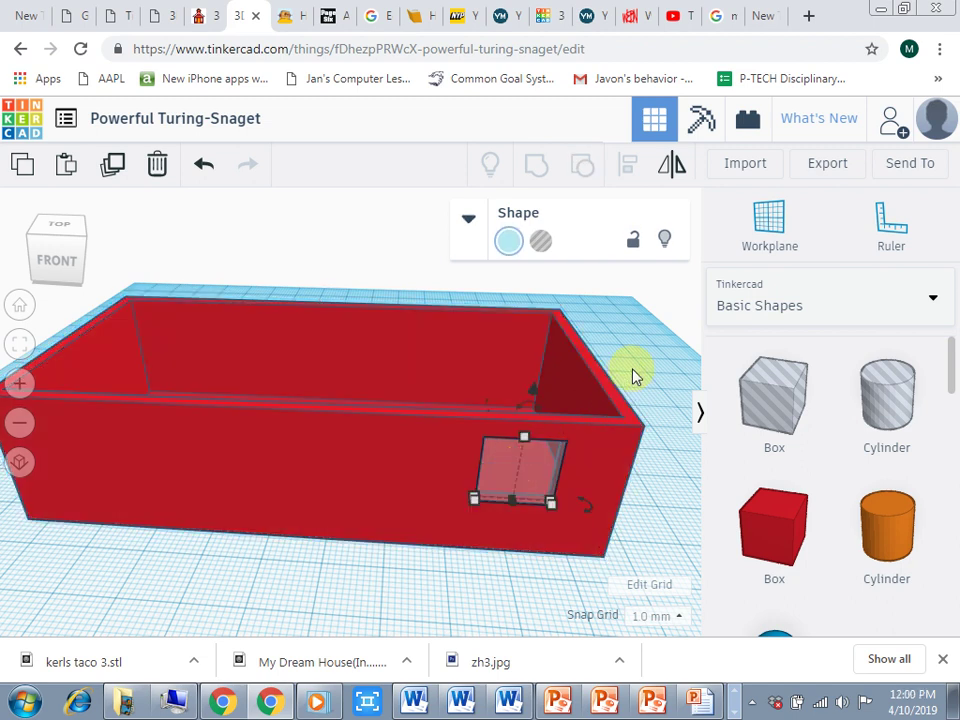